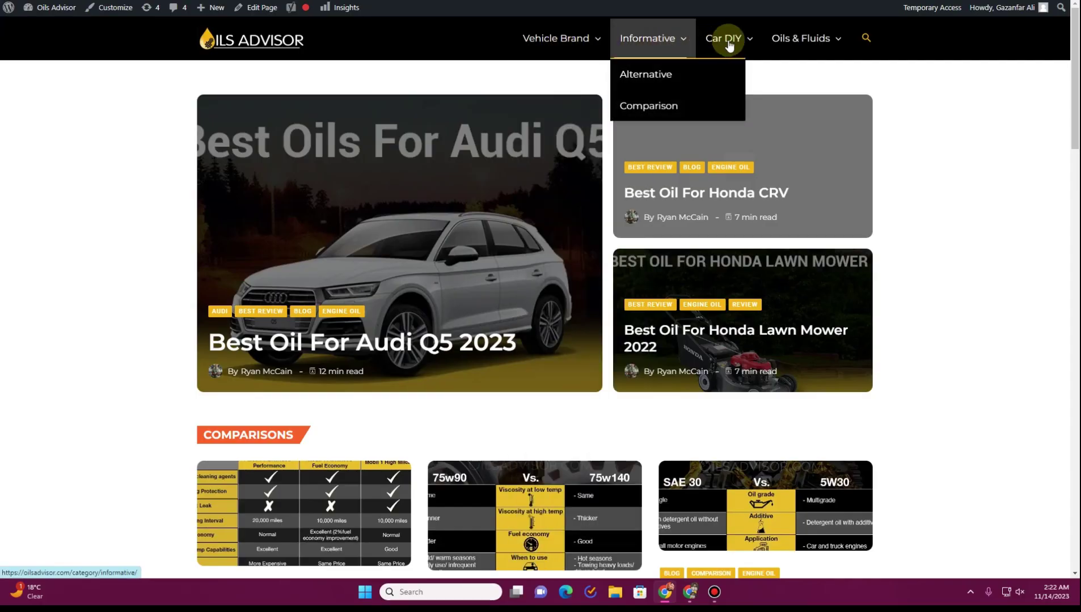
# Open the Installed Plugins list from the admin sidebar
pyautogui.moveTo(579, 45)
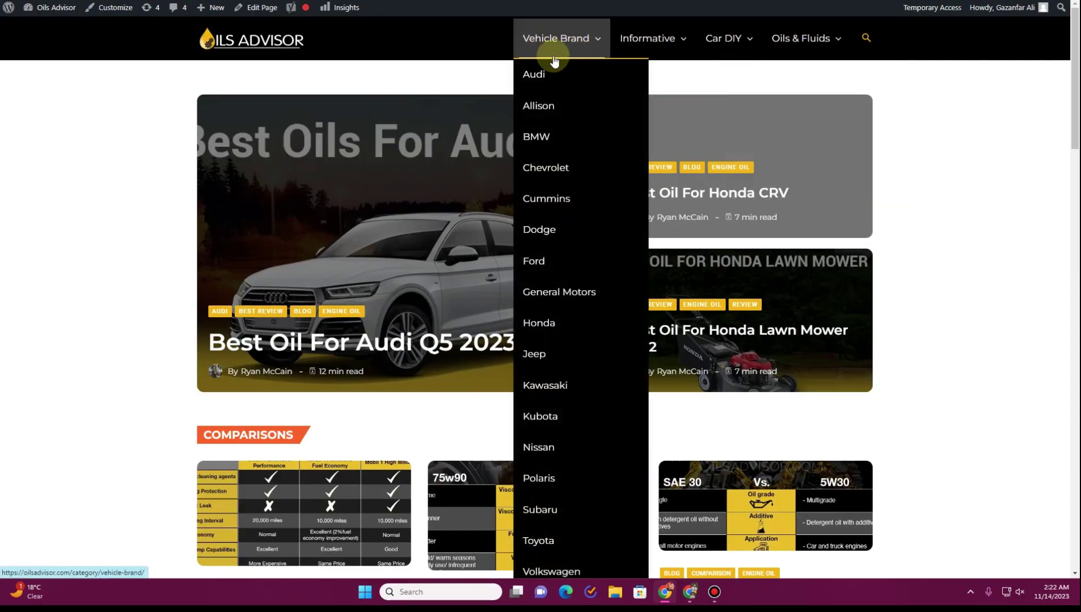
pyautogui.scroll(-1, 553, 169)
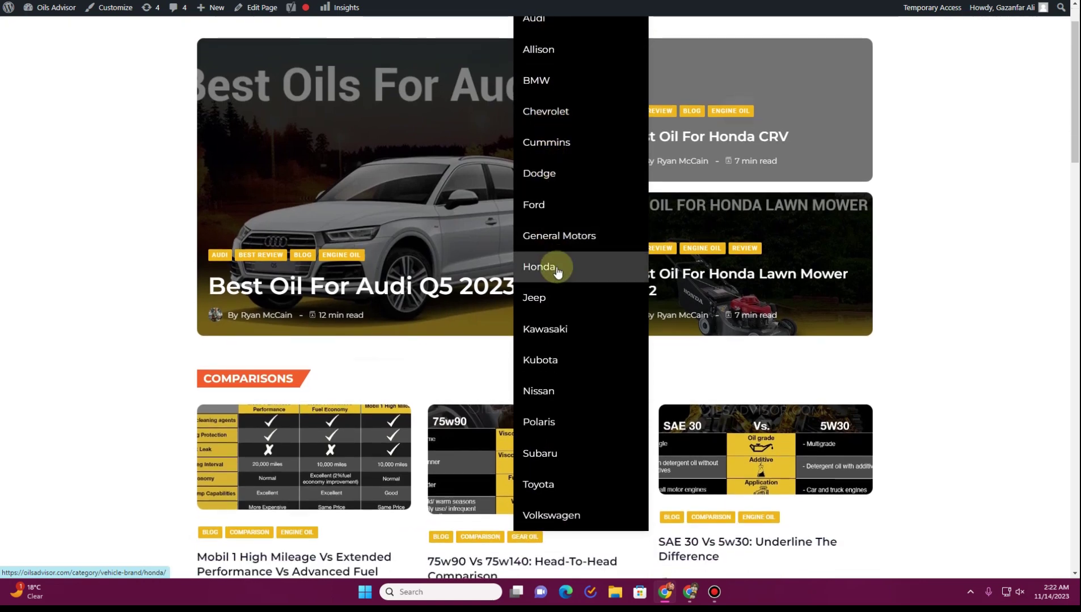
pyautogui.scroll(1, 560, 226)
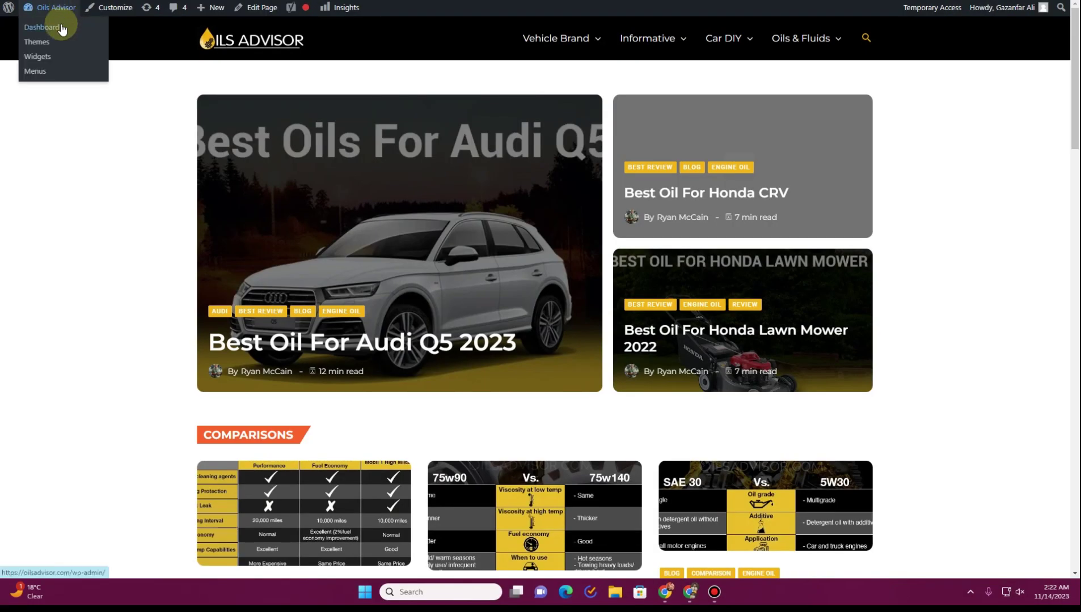
pyautogui.moveTo(51, 7)
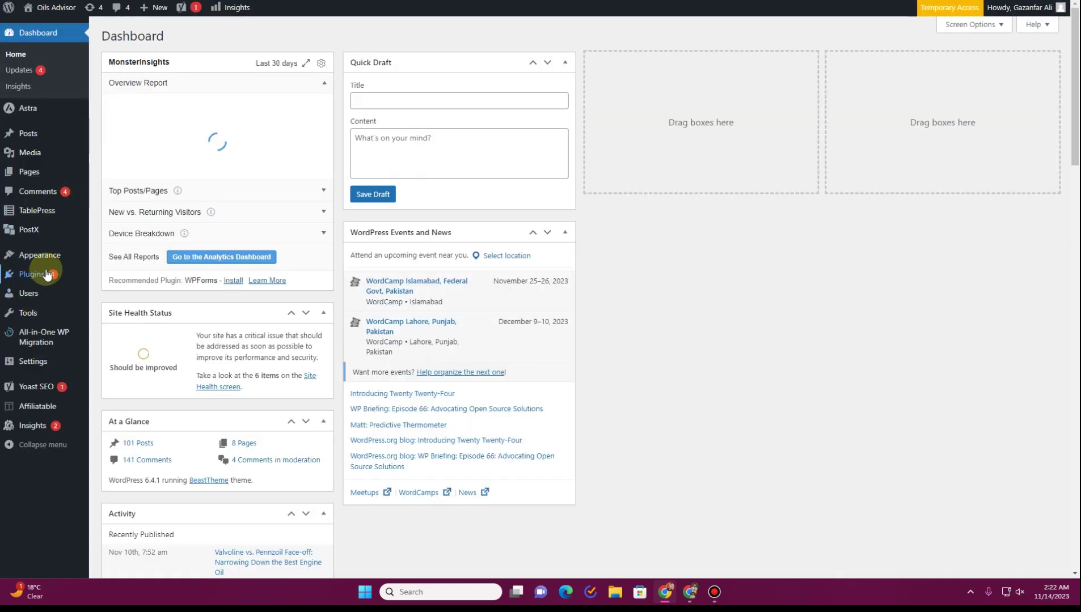
pyautogui.moveTo(47, 274)
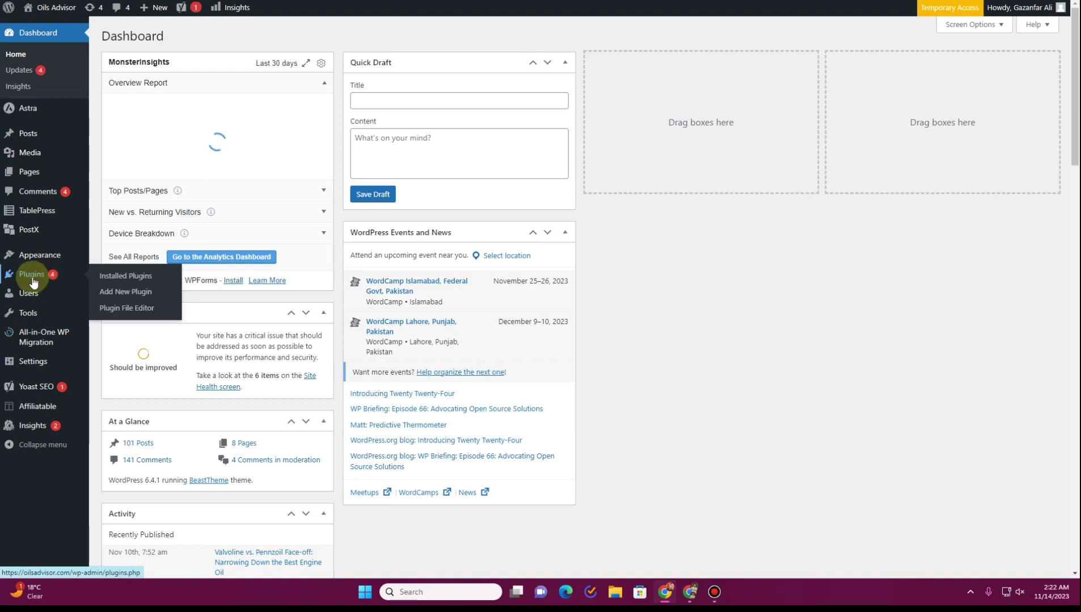
pyautogui.click(37, 281)
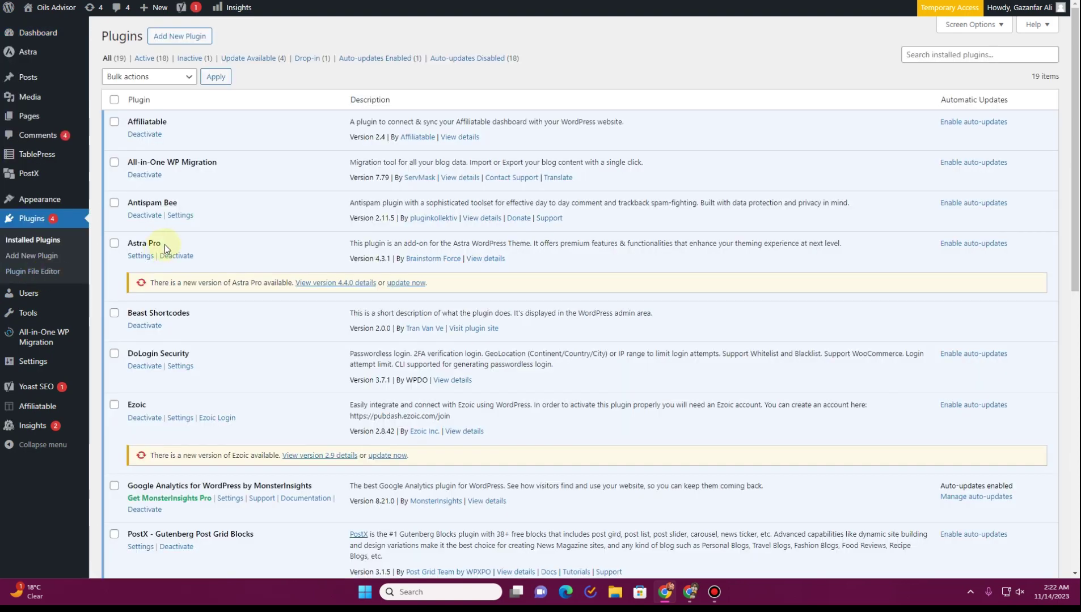
# Confirm Astra Pro 4.3.1 is installed and go to the Astra dashboard
pyautogui.moveTo(126, 244); pyautogui.dragTo(190, 242)
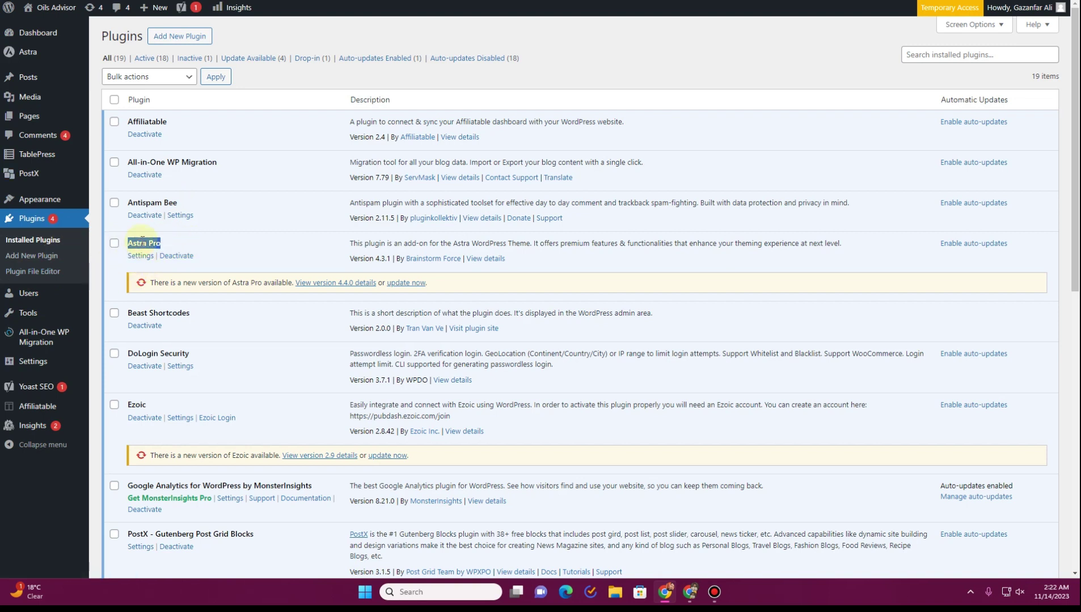
pyautogui.moveTo(14, 53)
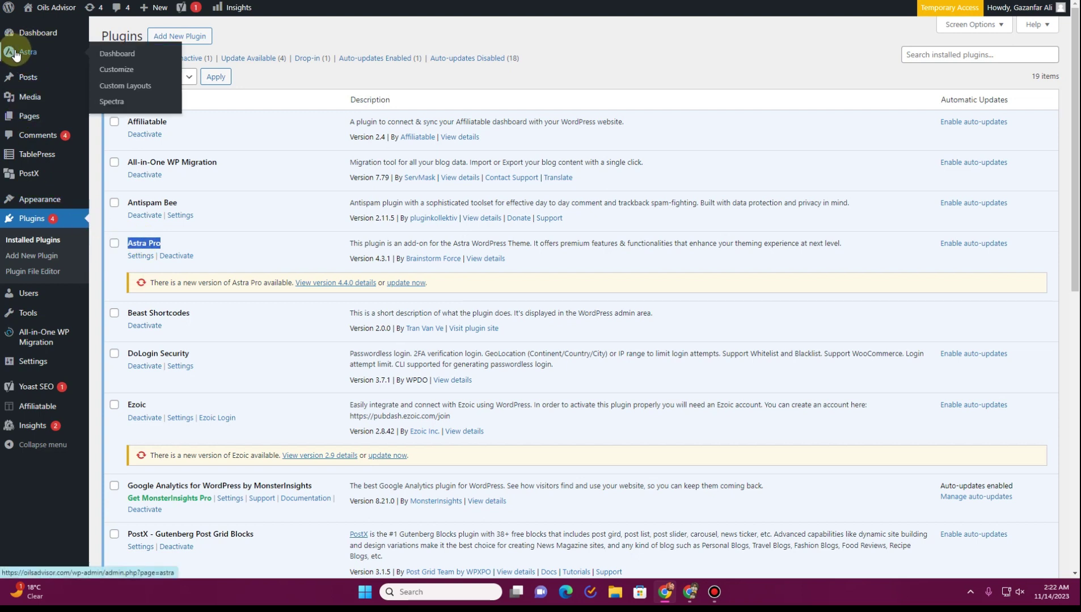
pyautogui.click(153, 55)
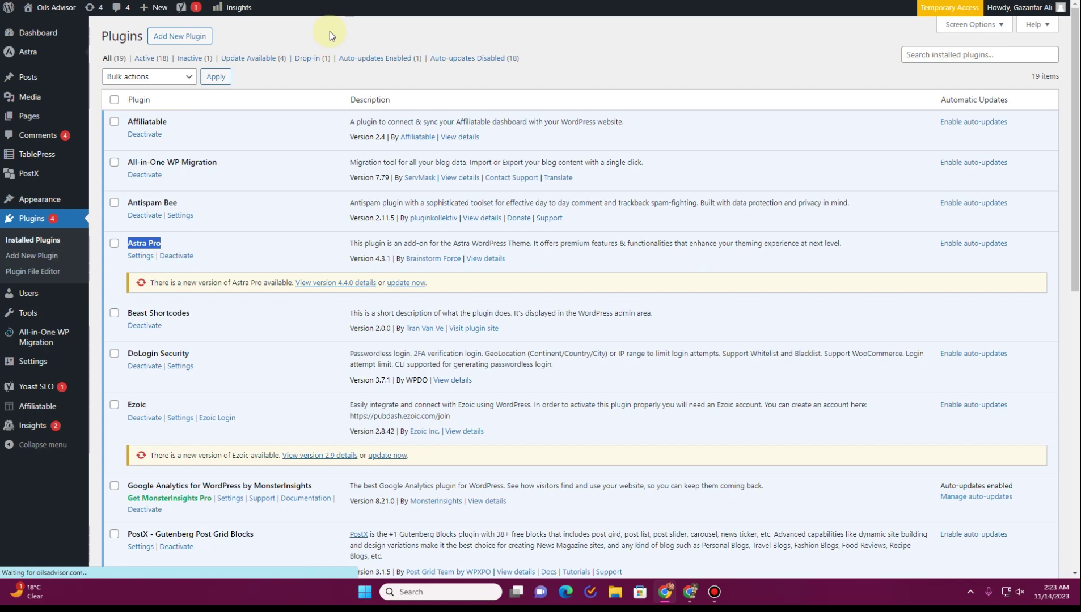
# Switch on the Astra Pro Nav Menu module, then go to Appearance > Menus
pyautogui.scroll(-5, 354, 214)
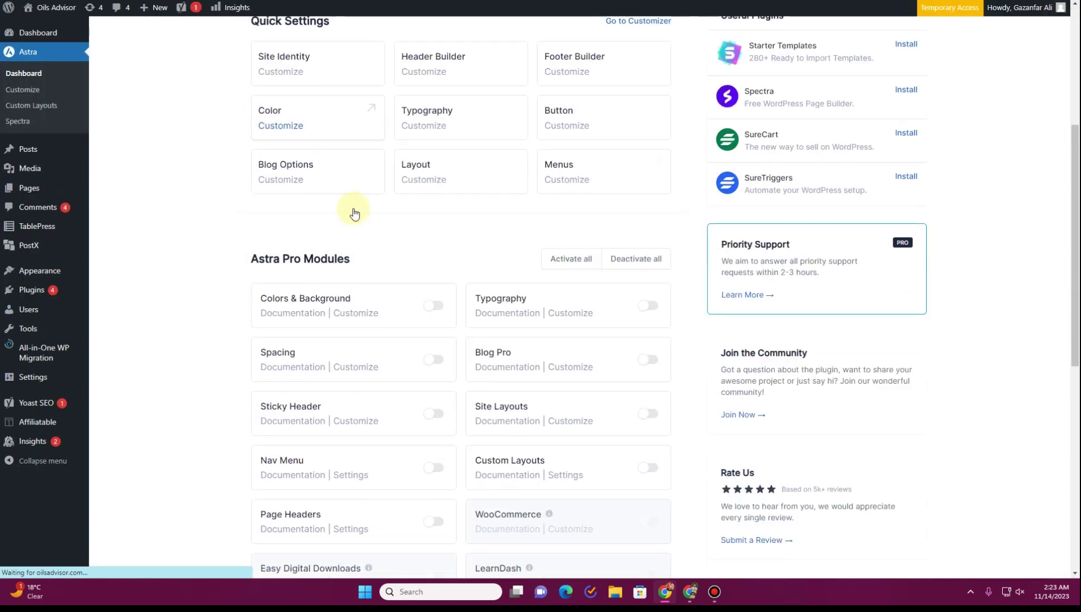
pyautogui.scroll(-2, 354, 214)
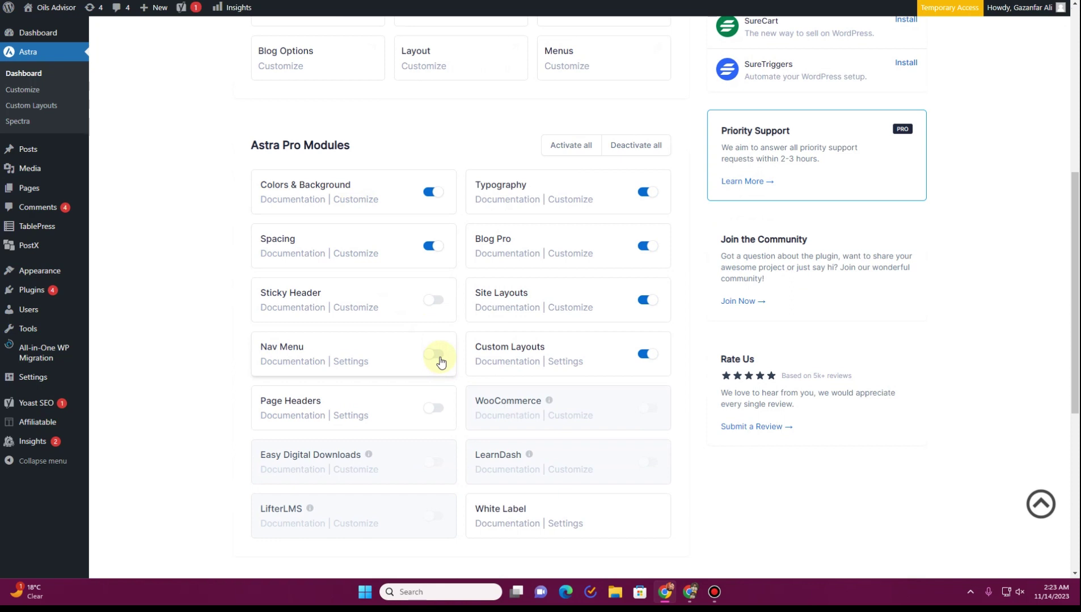
pyautogui.click(434, 355)
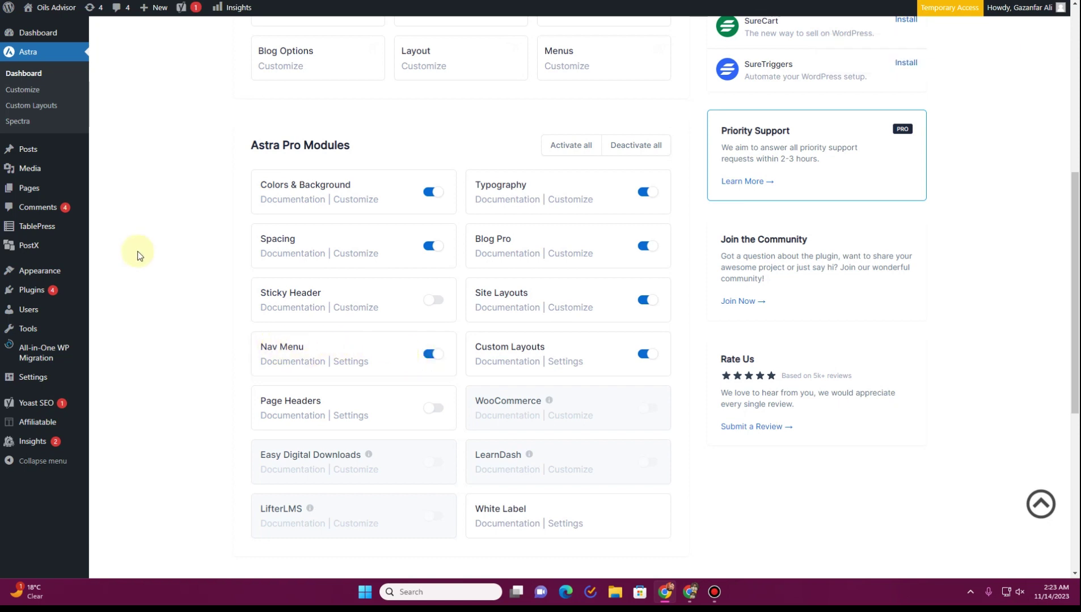
pyautogui.moveTo(43, 272)
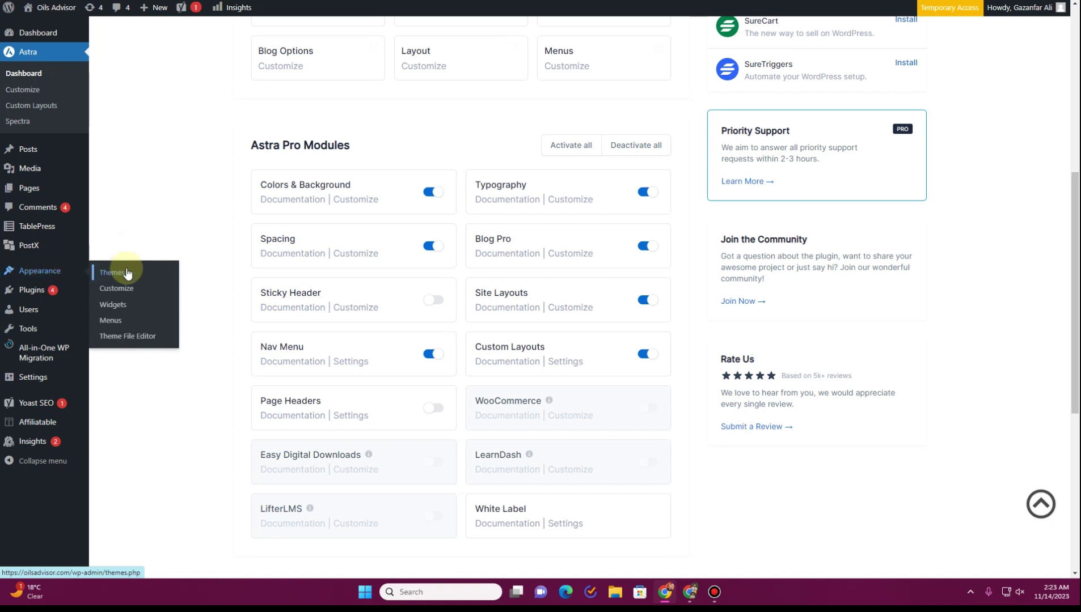
pyautogui.click(129, 320)
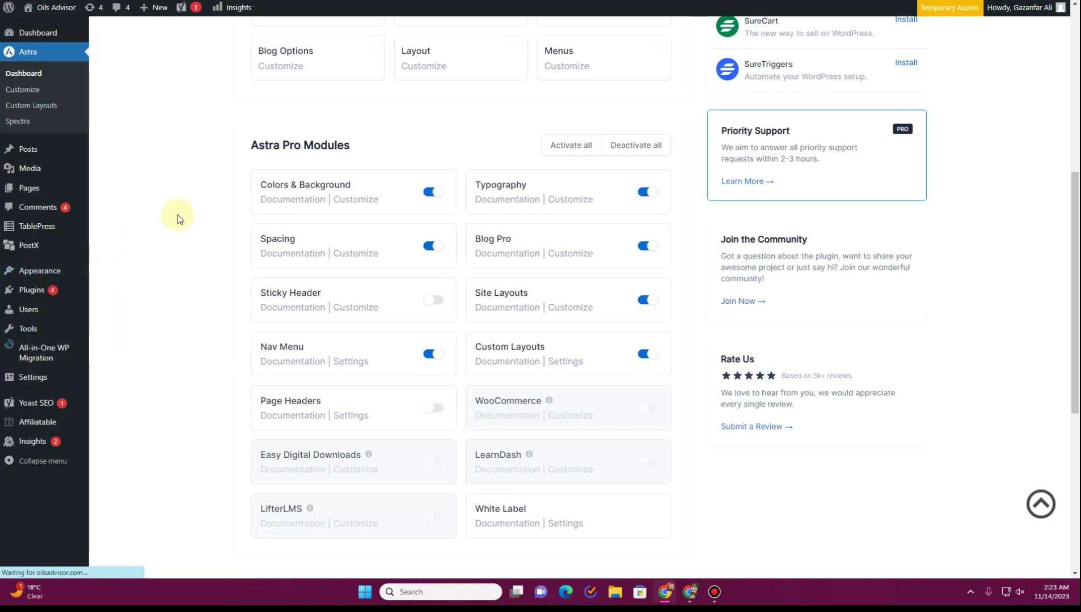
# Turn on Mega Menu in Vehicle Brand's Astra Menu Settings and save it
pyautogui.scroll(-1, 482, 195)
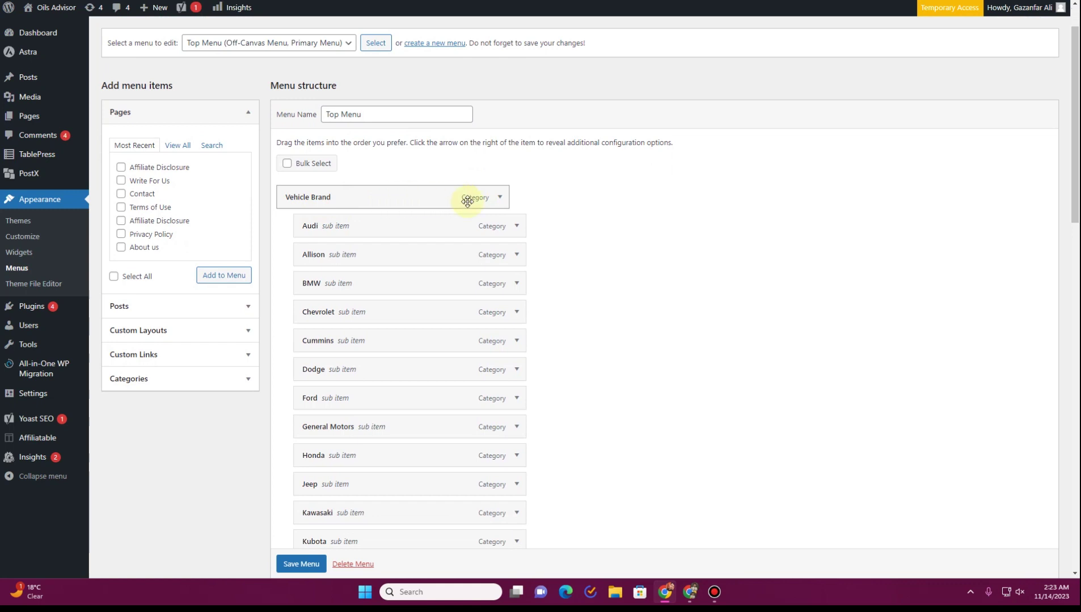
pyautogui.click(500, 200)
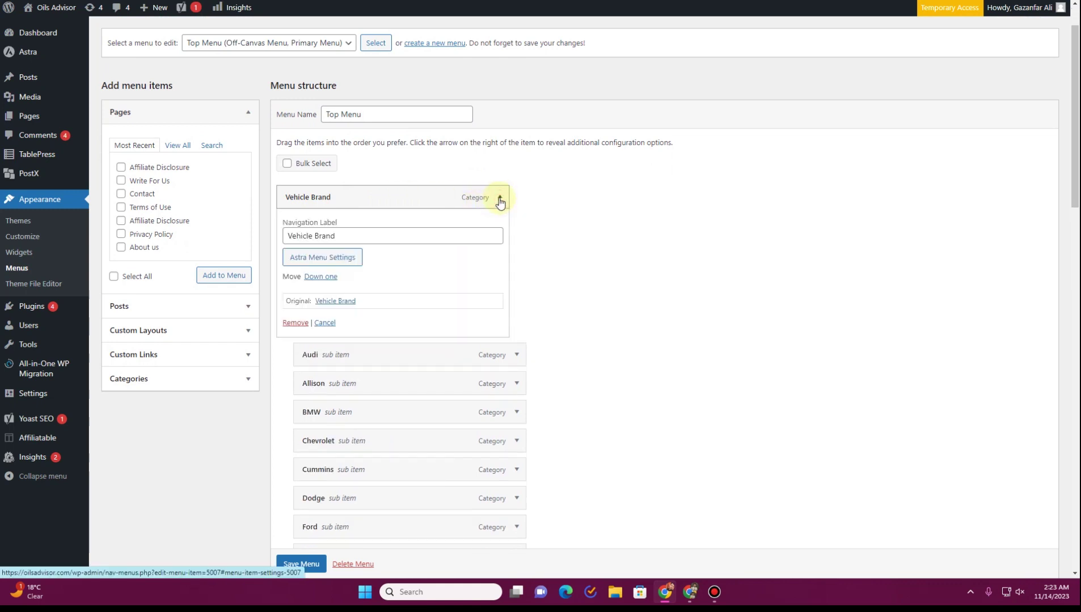
pyautogui.click(332, 260)
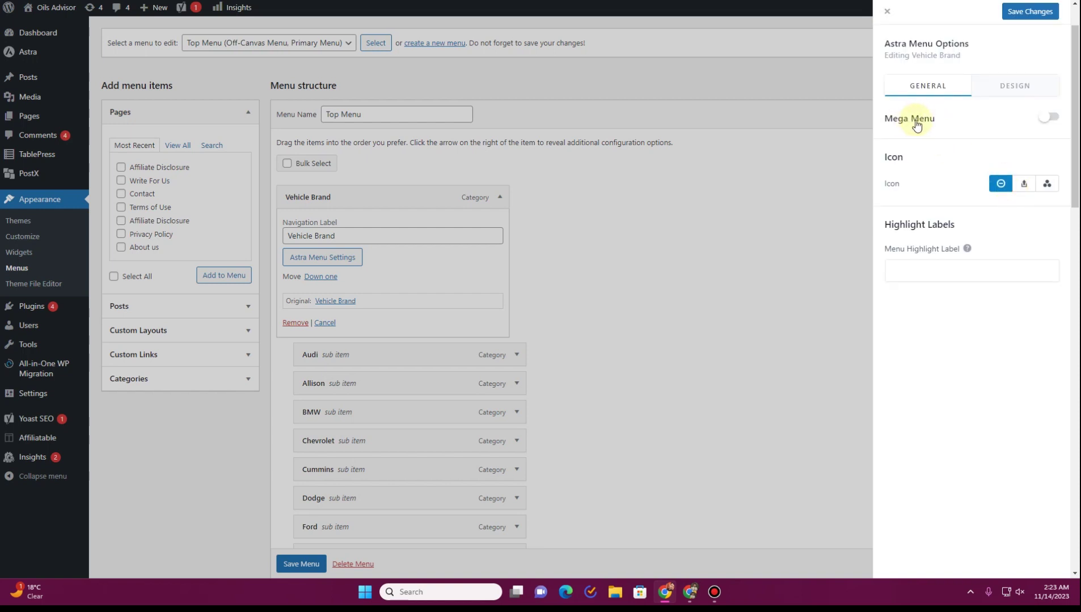
pyautogui.click(1049, 118)
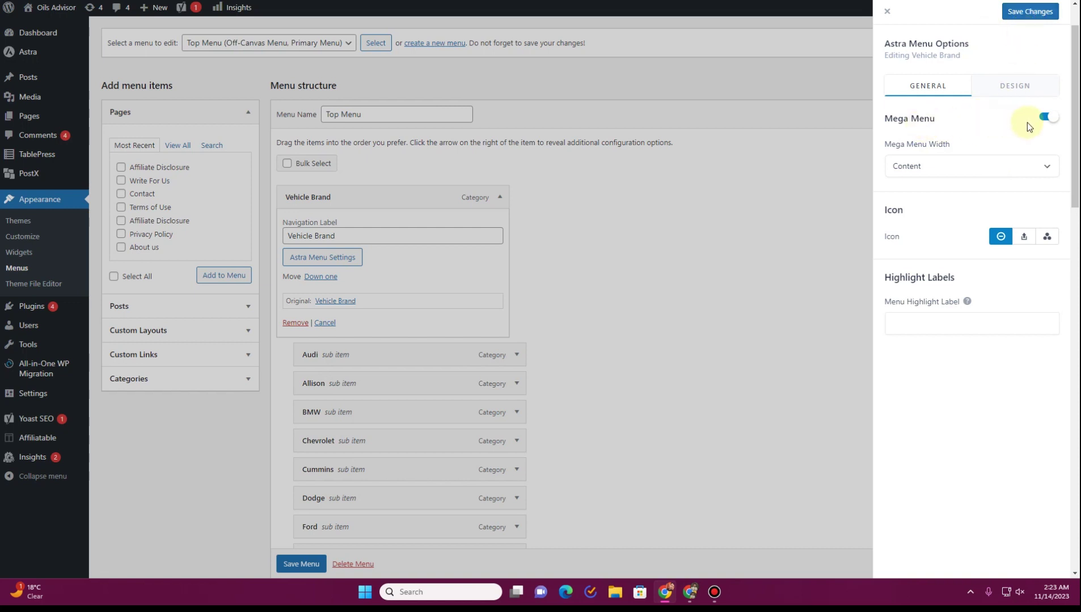
pyautogui.click(1027, 14)
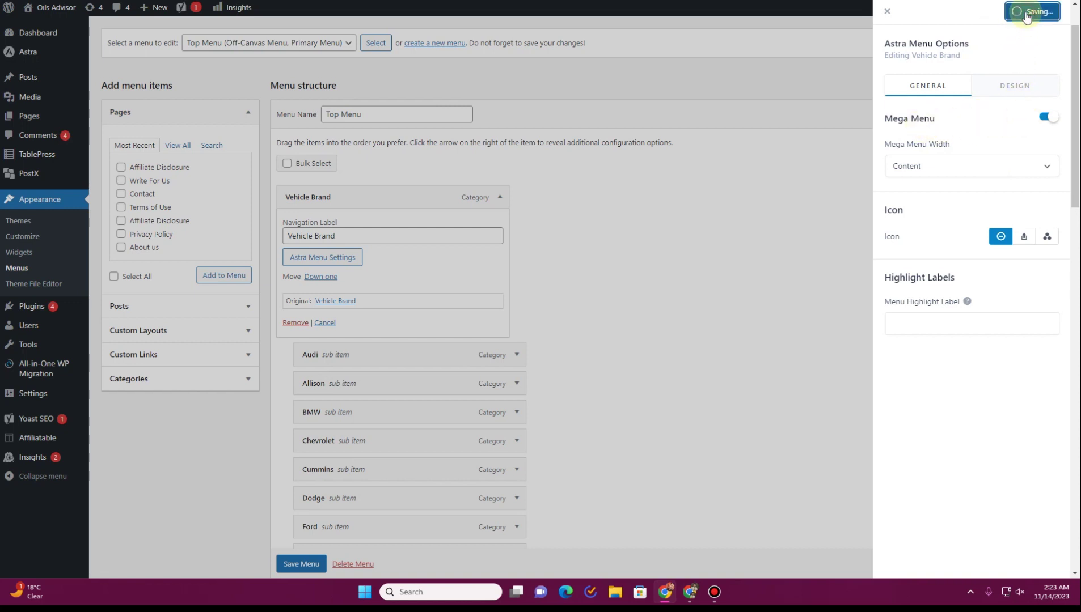
pyautogui.click(887, 12)
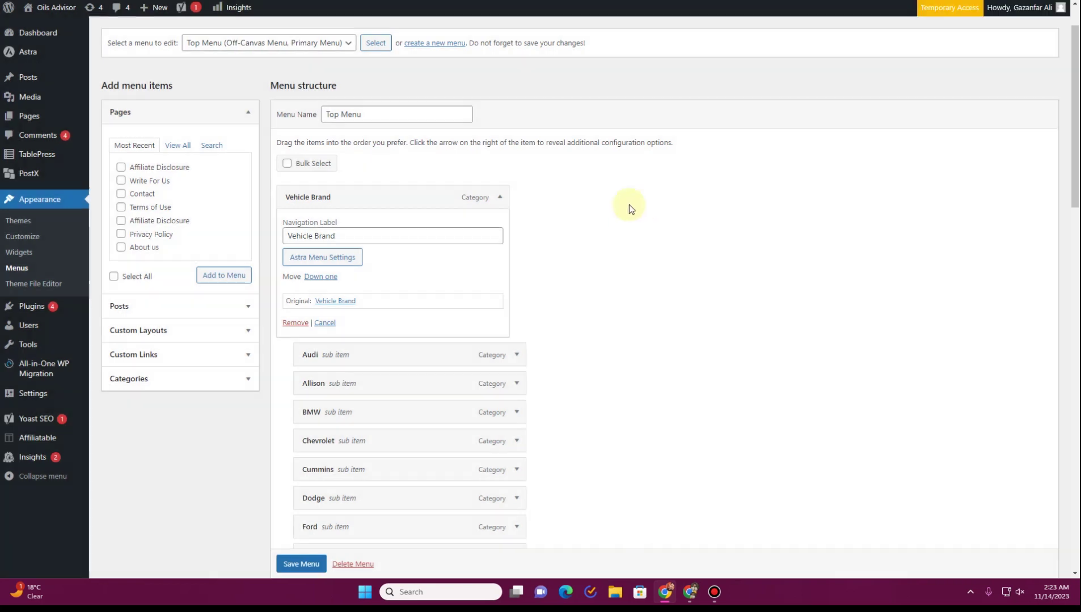
pyautogui.click(500, 198)
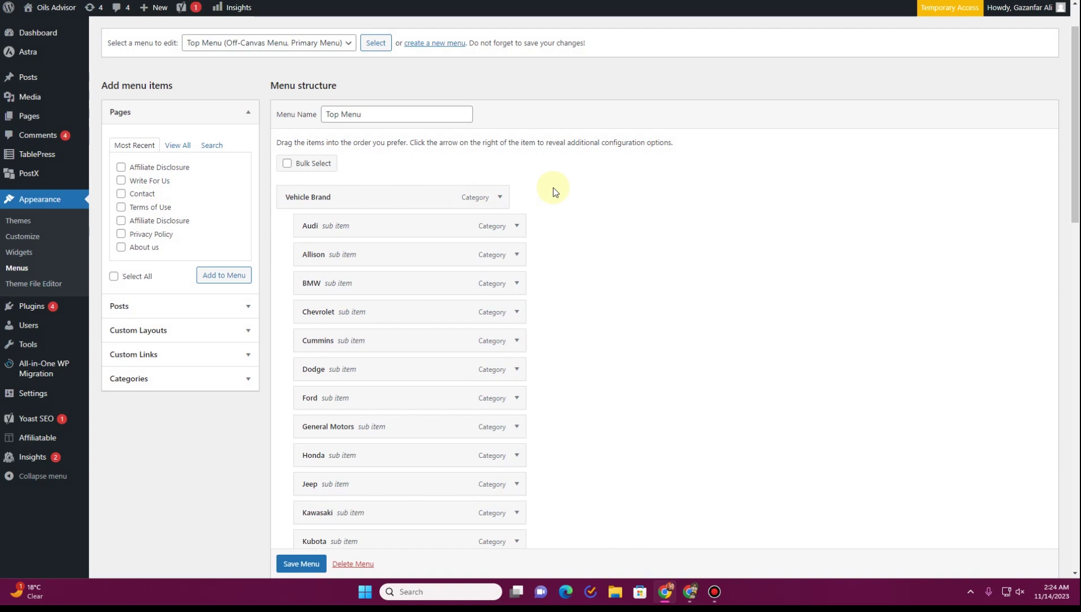
# Add a custom link 'Col 1' with URL # to the Top Menu, then start the next link
pyautogui.scroll(-4, 553, 188)
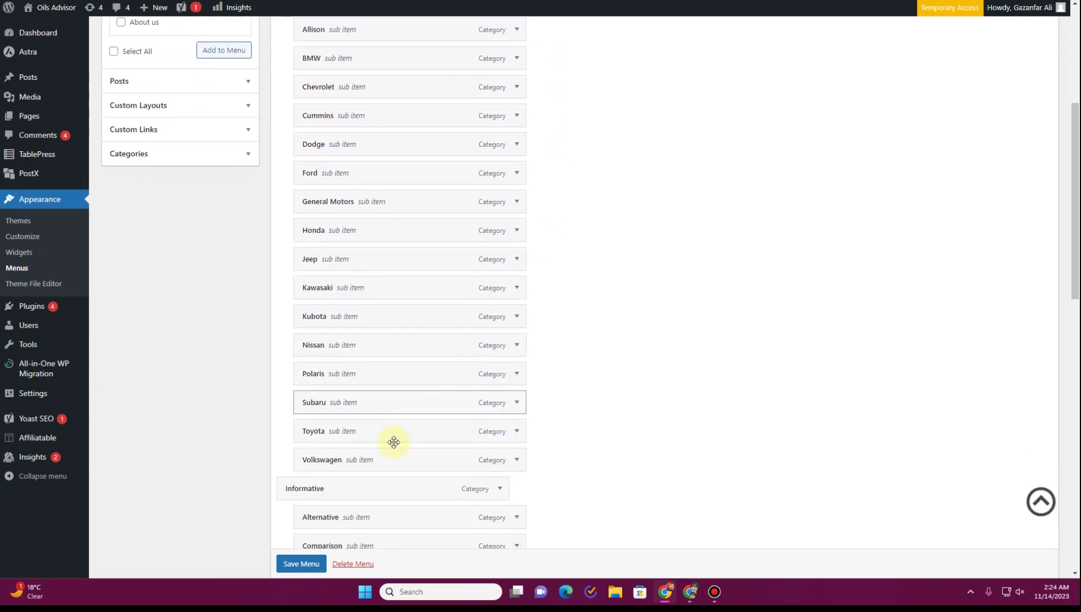
pyautogui.scroll(4, 357, 398)
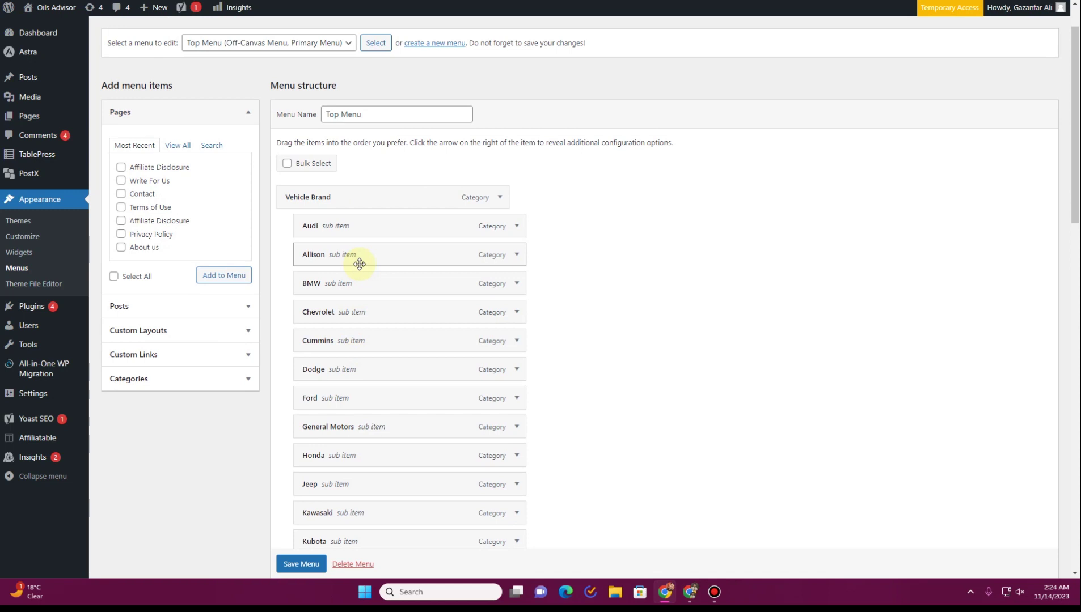
pyautogui.click(199, 354)
pyautogui.click(166, 226)
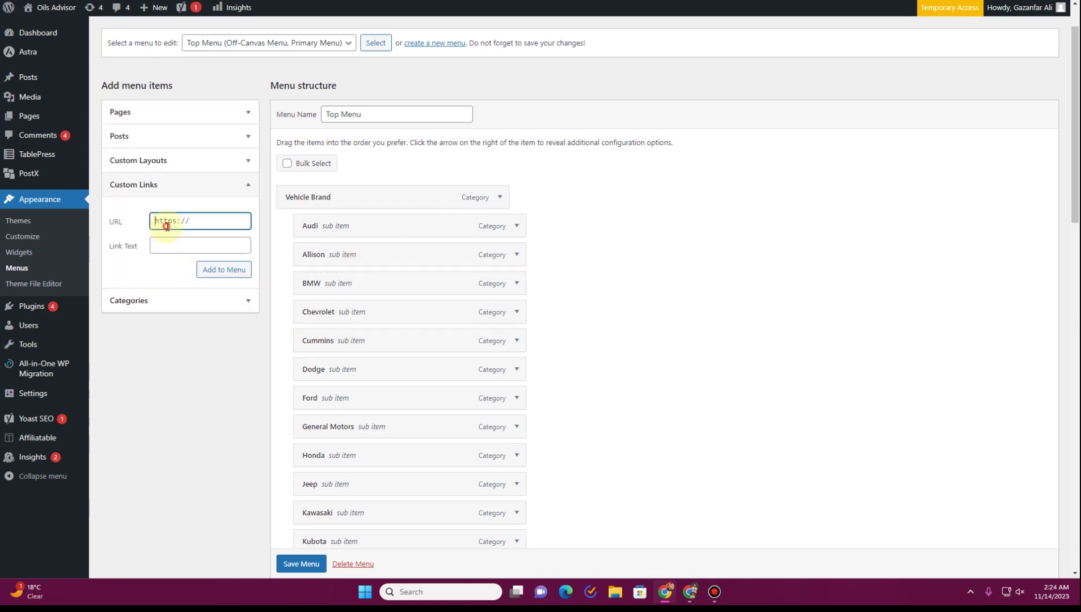
pyautogui.write('#')
pyautogui.click(167, 241)
pyautogui.write('Col')
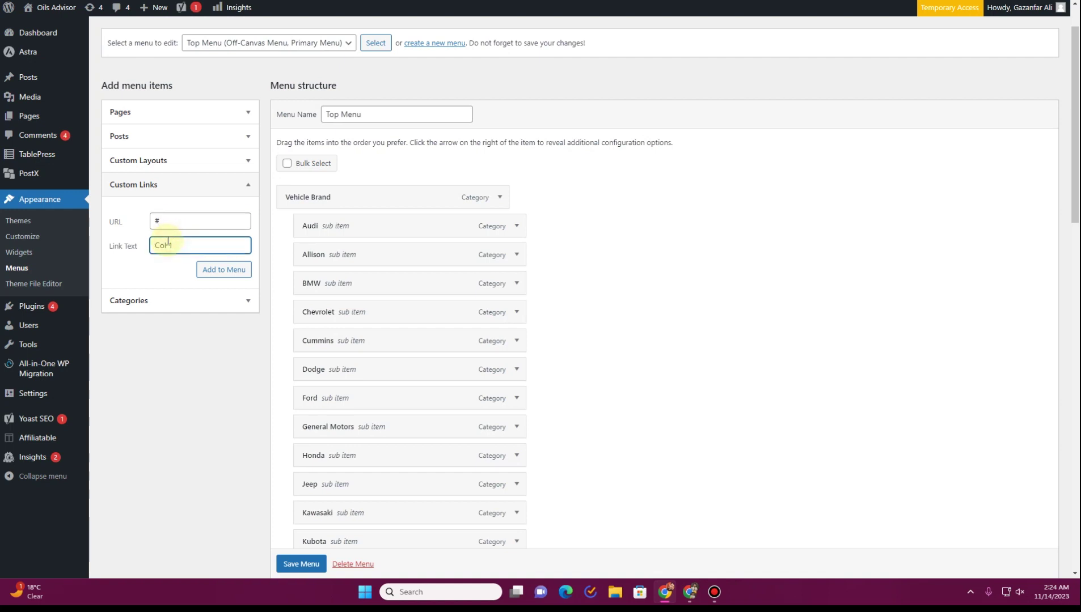
pyautogui.write(' 1')
pyautogui.click(225, 270)
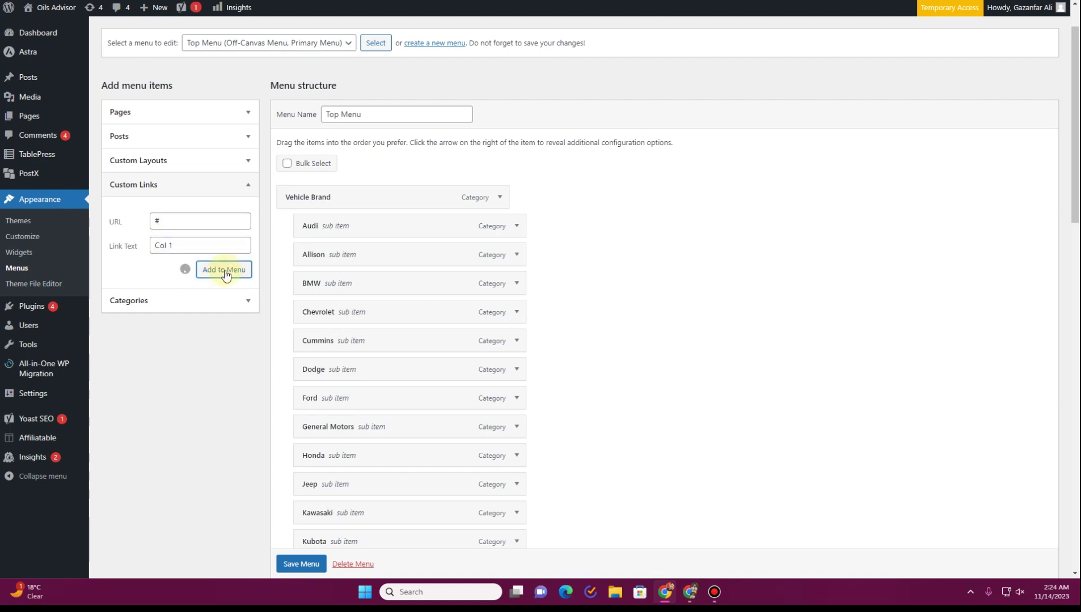
pyautogui.click(196, 219)
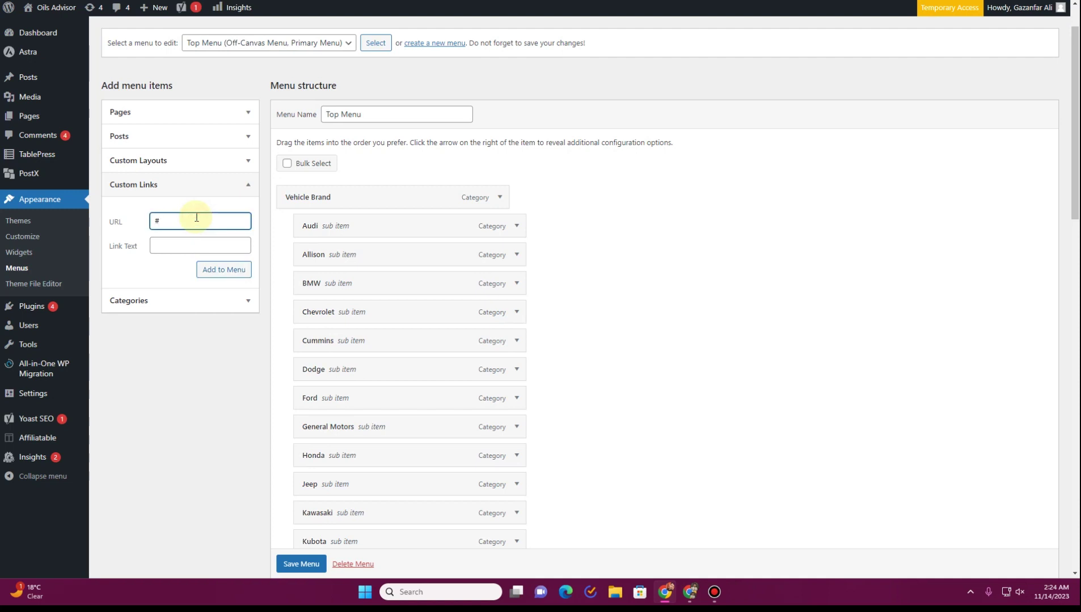
pyautogui.click(202, 247)
# Move the Col 1 link to the top of the Top Menu
pyautogui.scroll(-15, 700, 269)
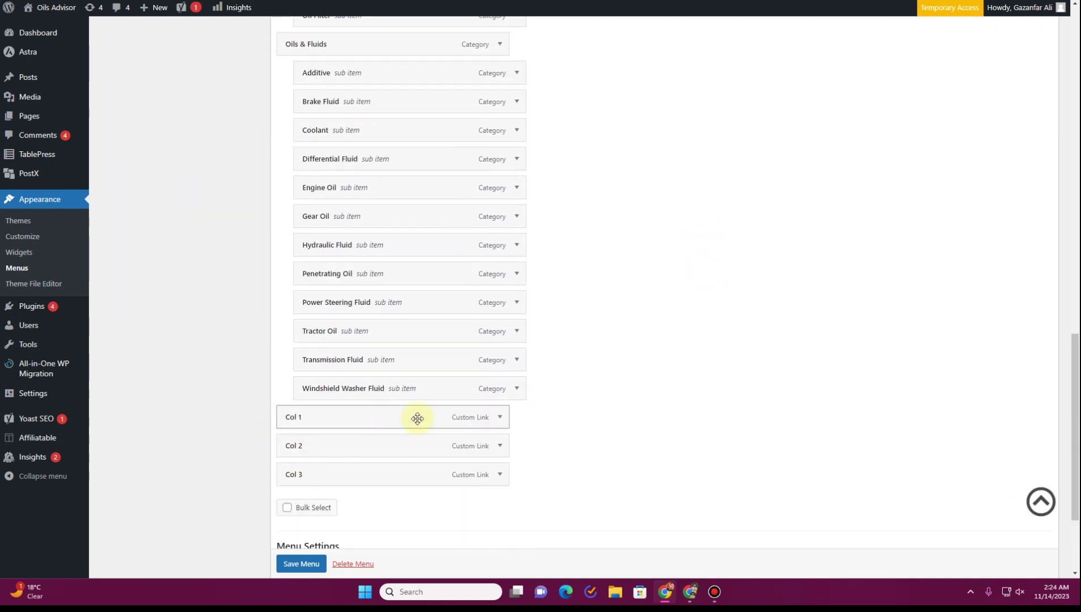
pyautogui.click(500, 418)
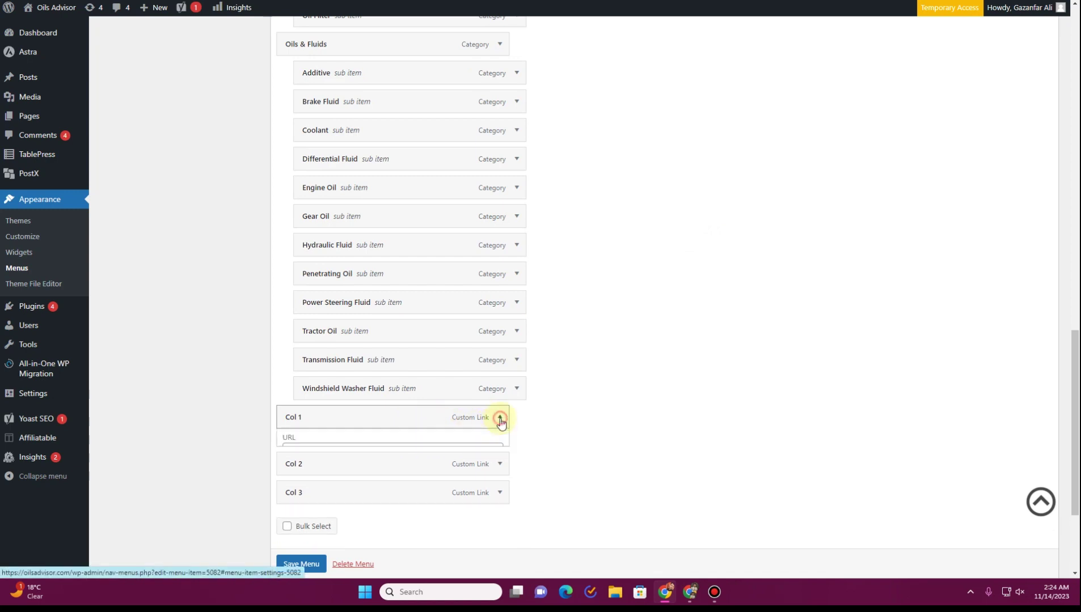
pyautogui.scroll(-3, 393, 424)
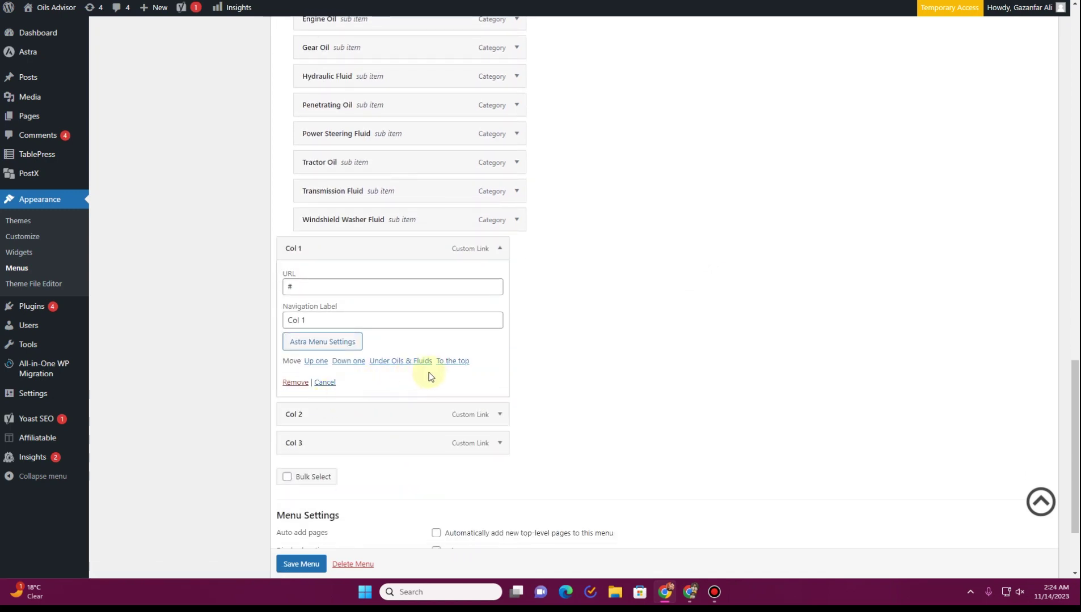
pyautogui.click(452, 361)
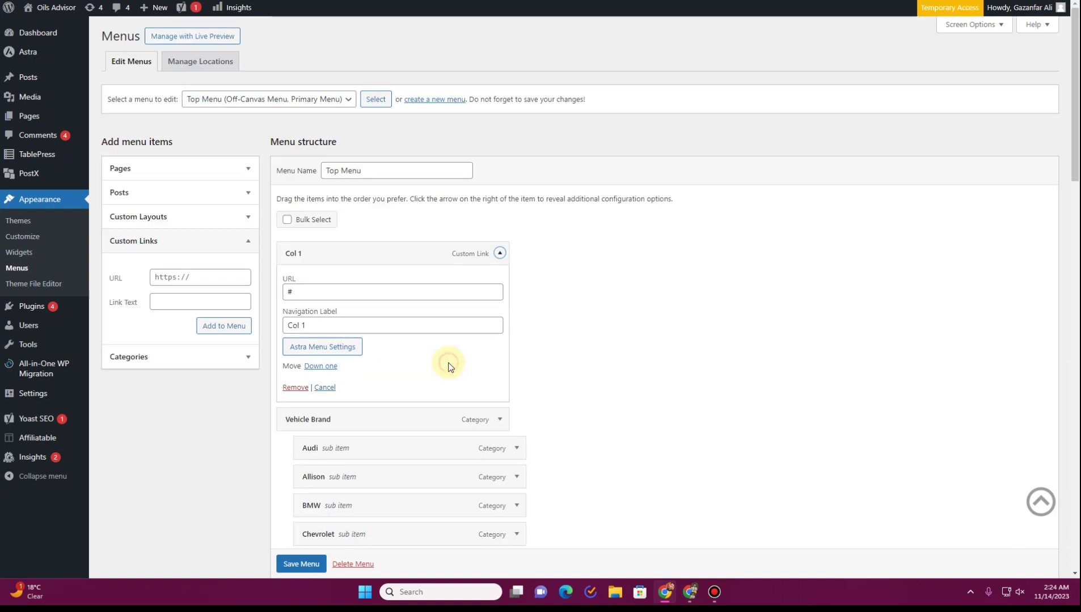
pyautogui.scroll(-10, 485, 250)
pyautogui.scroll(-11, 477, 280)
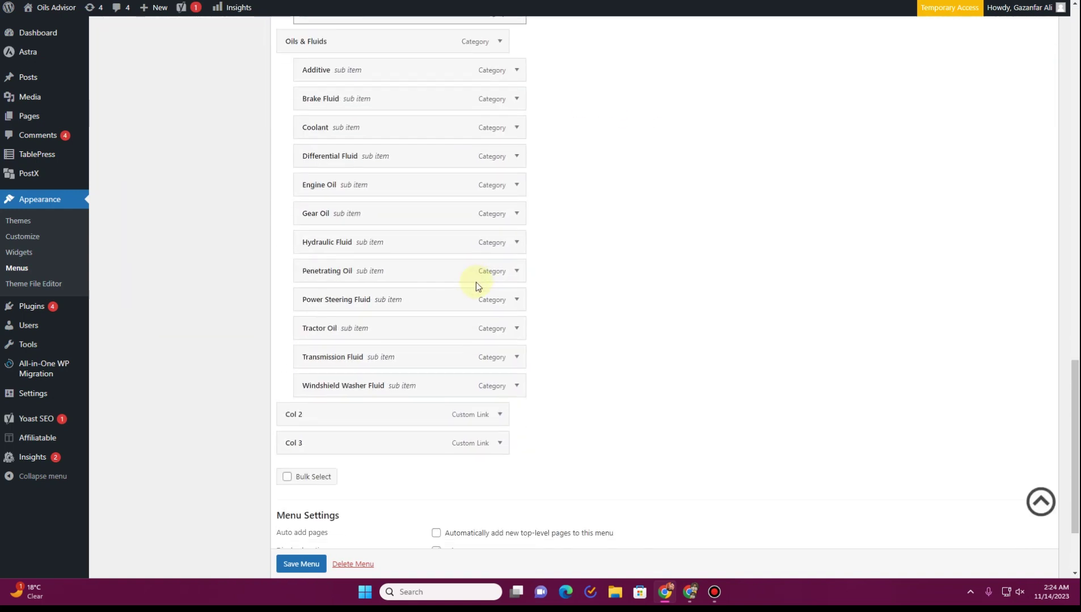
# Move Col 2 and Col 3 to the top as well, then collapse the open items
pyautogui.click(500, 296)
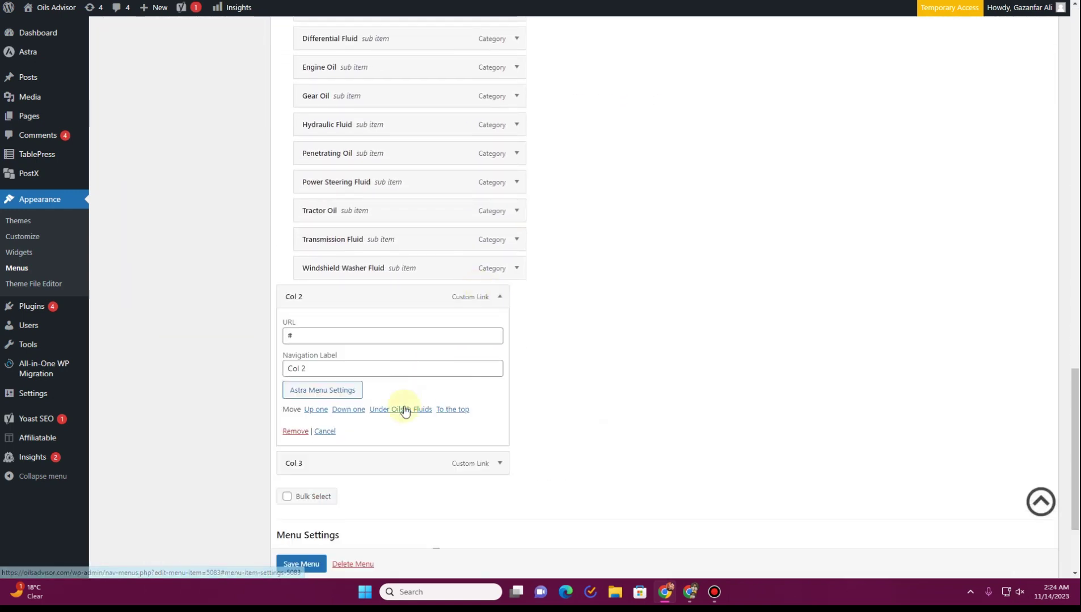
pyautogui.click(457, 411)
pyautogui.scroll(-20, 470, 393)
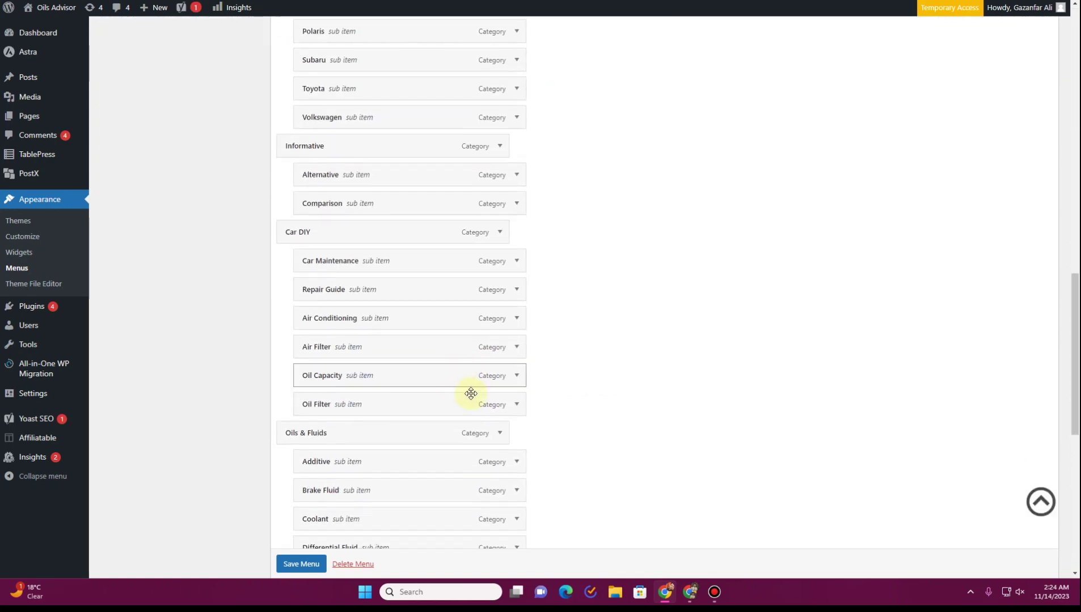
pyautogui.click(500, 412)
pyautogui.scroll(-4, 416, 417)
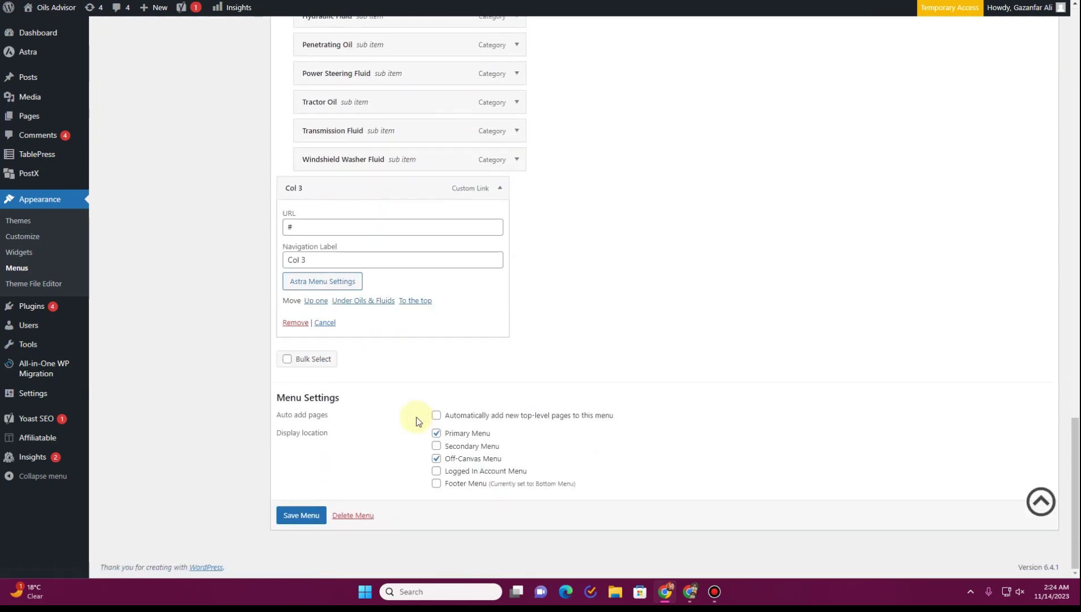
pyautogui.click(425, 302)
pyautogui.click(500, 254)
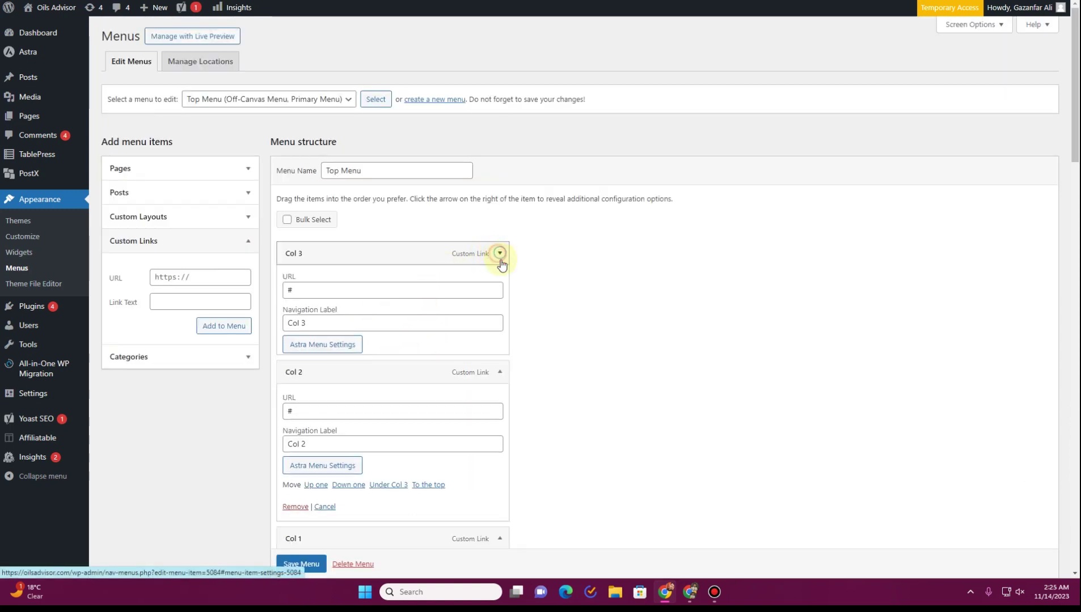
pyautogui.click(500, 312)
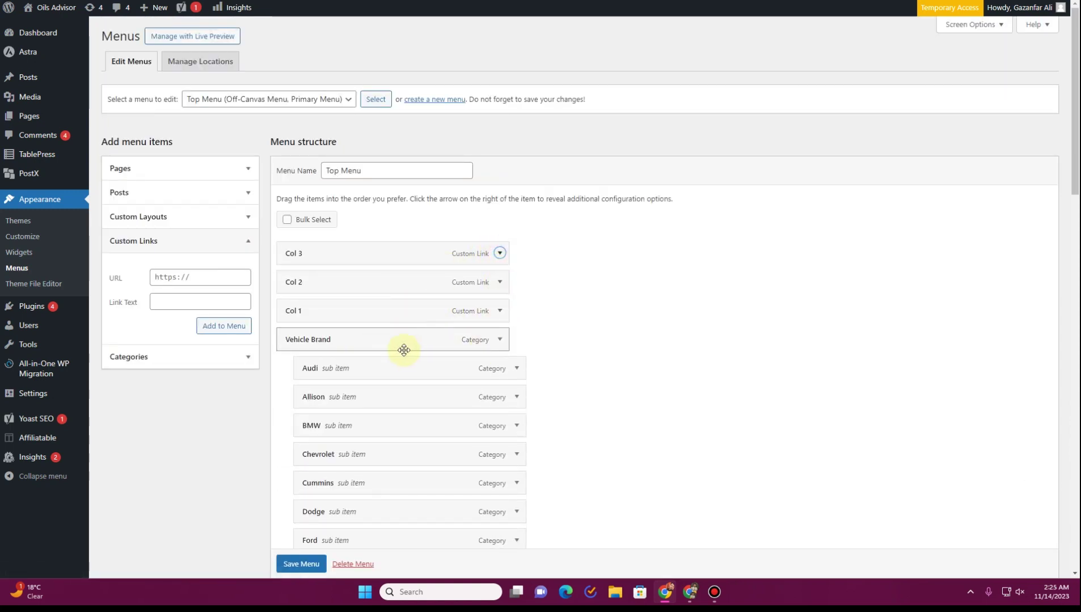
# Indent Col 1, Col 2 and Col 3 under Vehicle Brand and save the Top Menu
pyautogui.scroll(-2, 431, 250)
pyautogui.moveTo(381, 193); pyautogui.dragTo(387, 215)
pyautogui.moveTo(363, 173); pyautogui.dragTo(378, 230)
pyautogui.moveTo(357, 140); pyautogui.dragTo(369, 229)
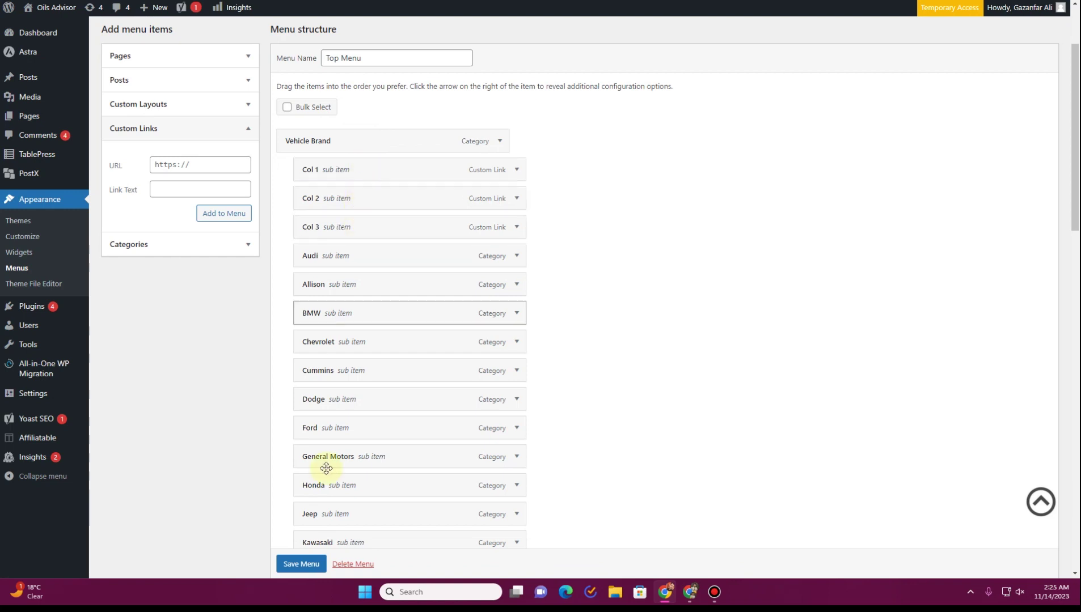
pyautogui.click(298, 572)
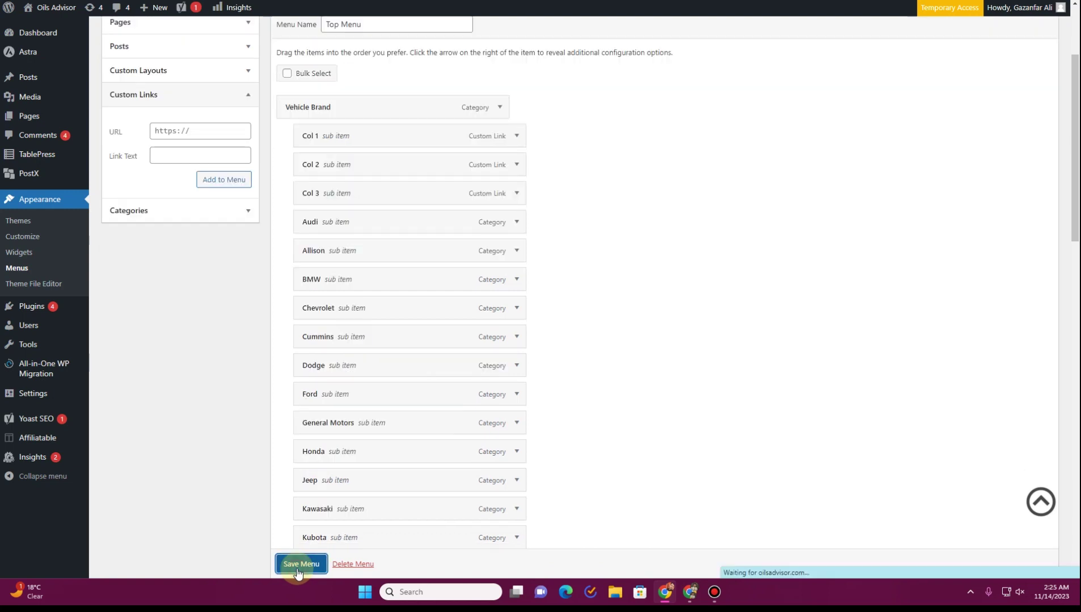
# Preview the live Vehicle Brand dropdown listing Col 1–3, then return to the menu editor
pyautogui.moveTo(51, 11)
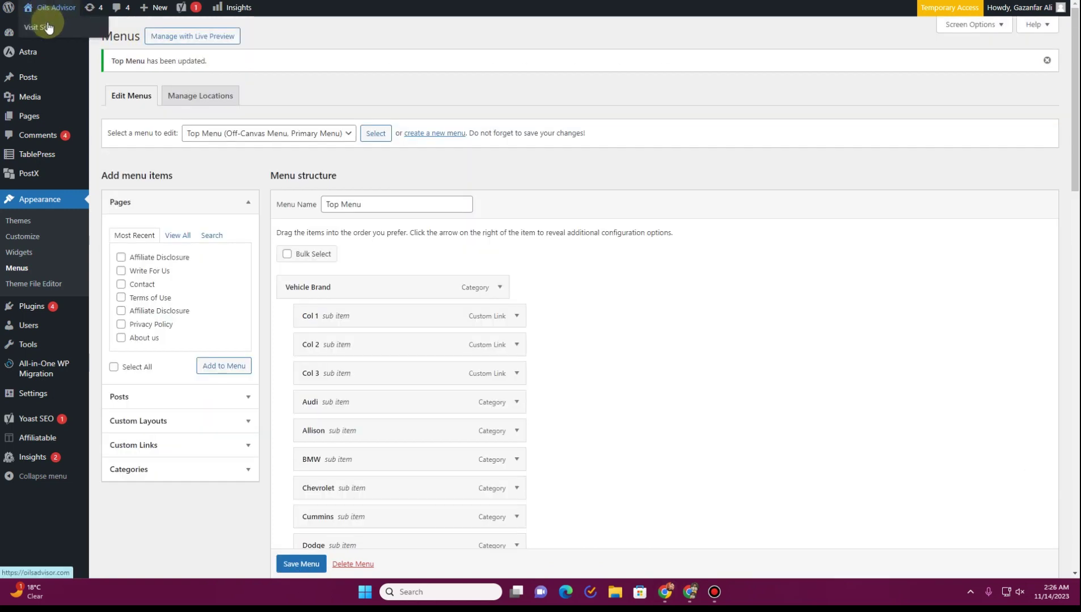
pyautogui.click(67, 38)
pyautogui.moveTo(538, 38)
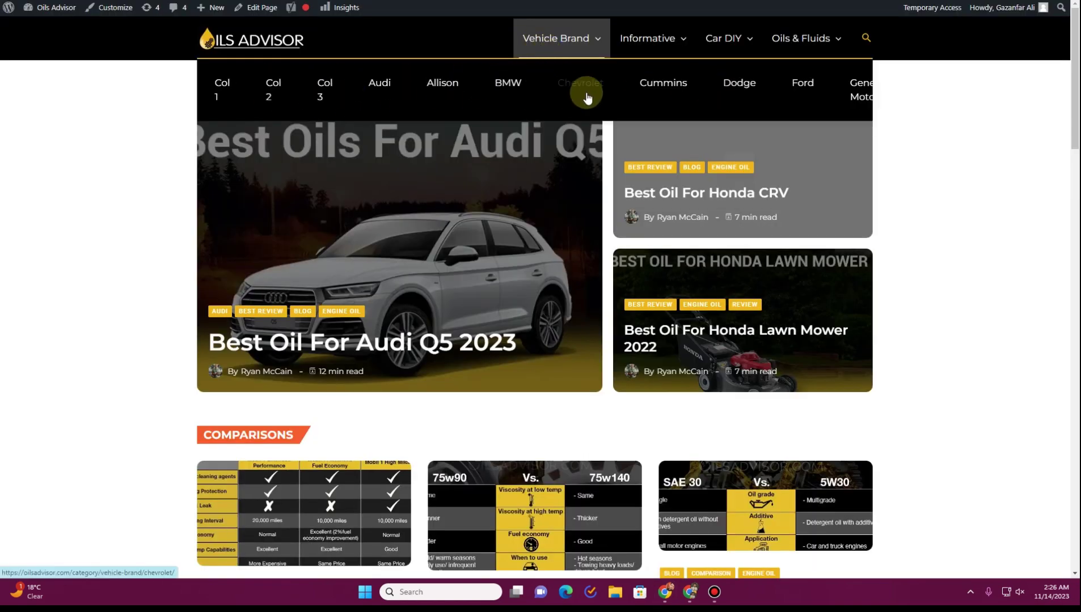
pyautogui.hotkey('alt', 'Left')
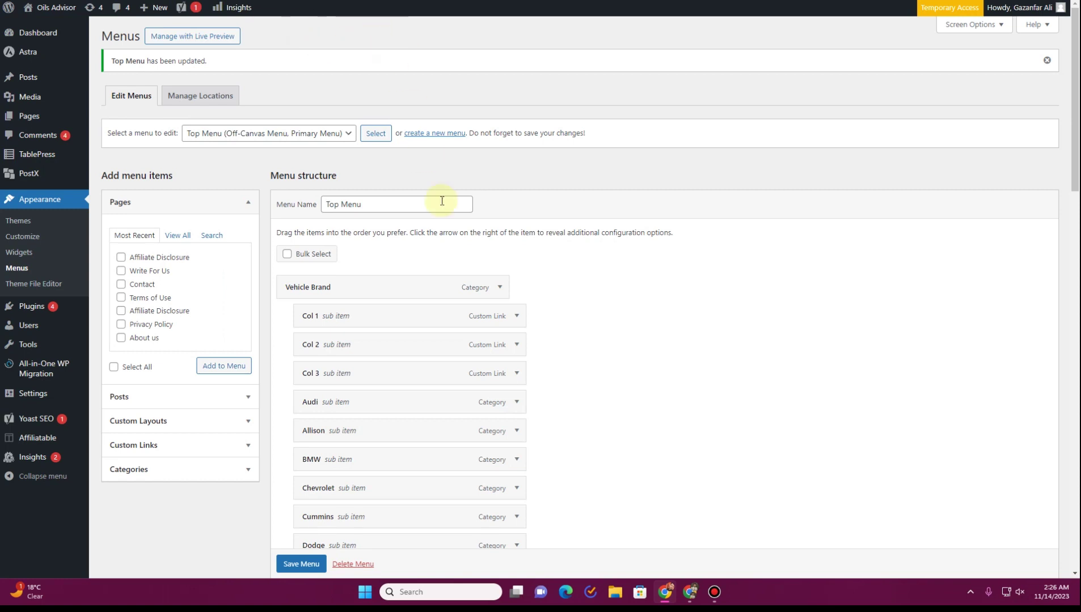
pyautogui.scroll(-2, 493, 193)
# Set Vehicle Brand's Mega Menu Width to Menu Container Width and save
pyautogui.click(500, 175)
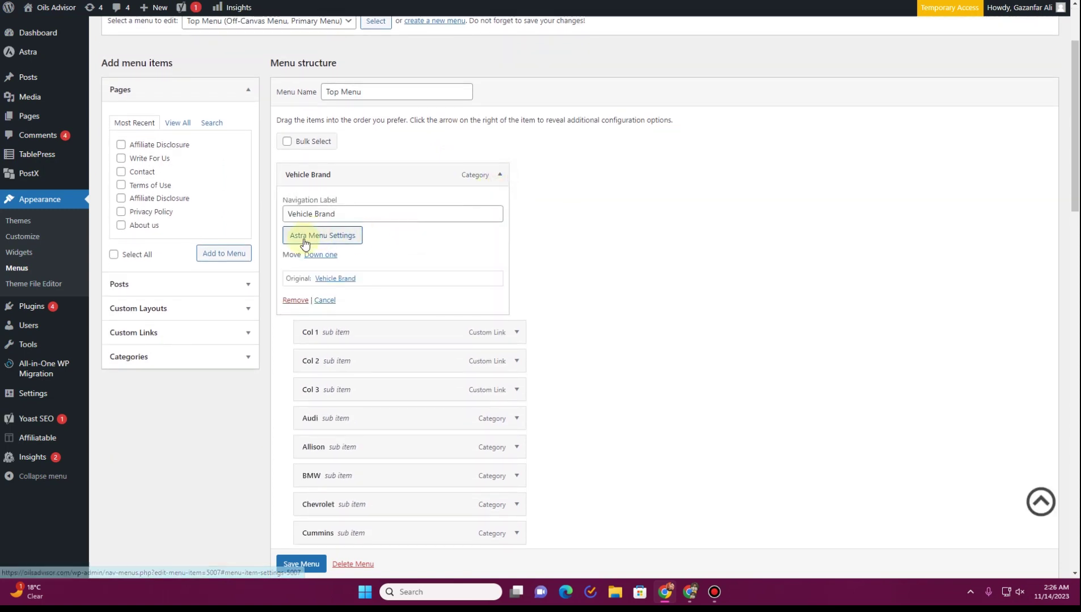
pyautogui.click(317, 236)
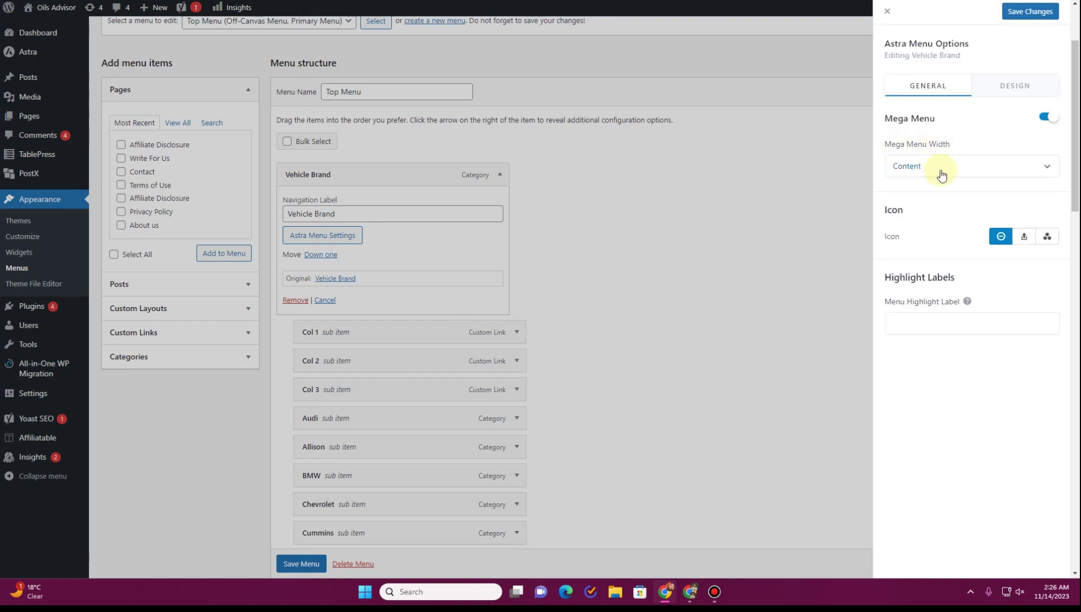
pyautogui.click(941, 171)
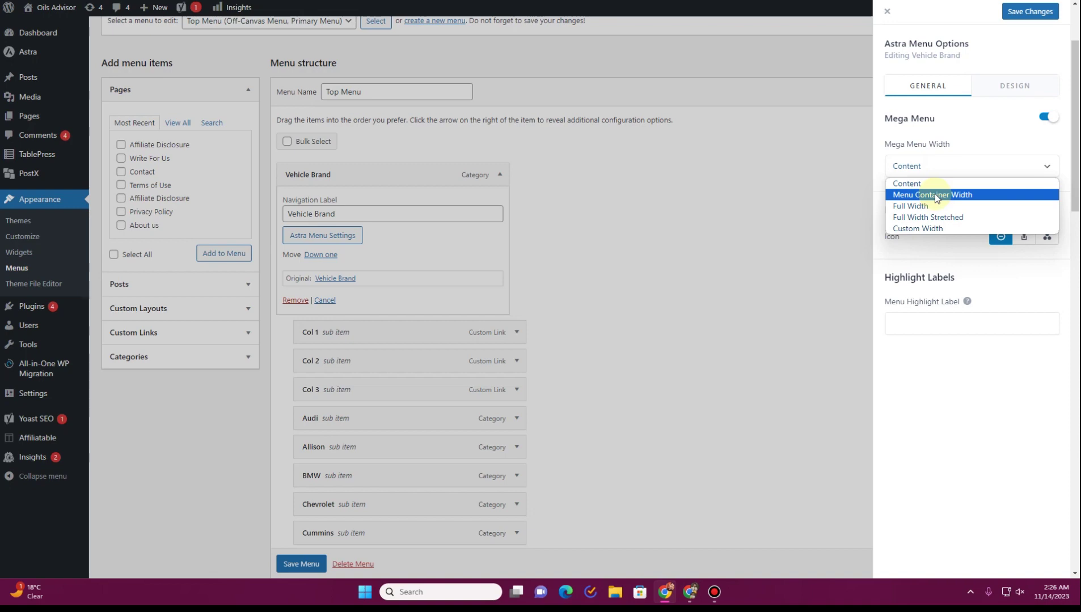
pyautogui.click(934, 194)
pyautogui.click(1030, 12)
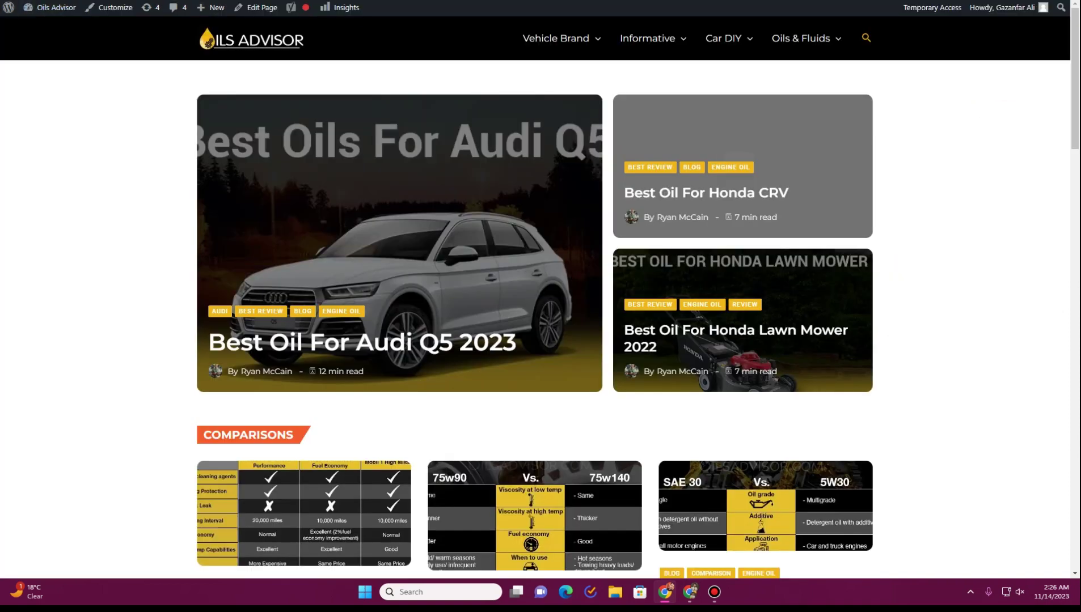
# Recheck the Vehicle Brand mega menu width choices, then close its Astra options
pyautogui.click(125, 90)
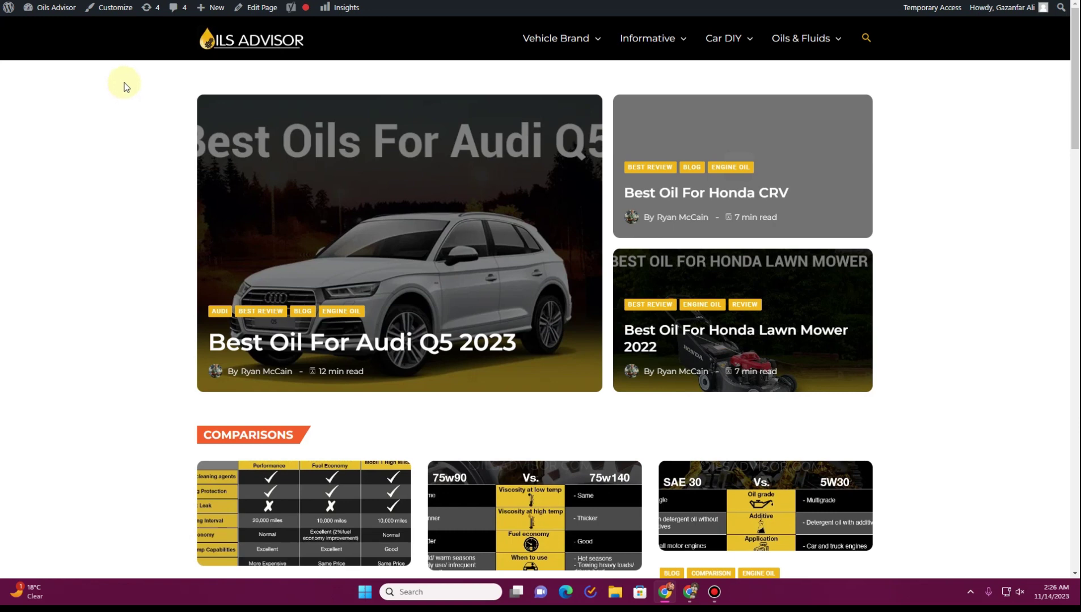
pyautogui.moveTo(527, 45)
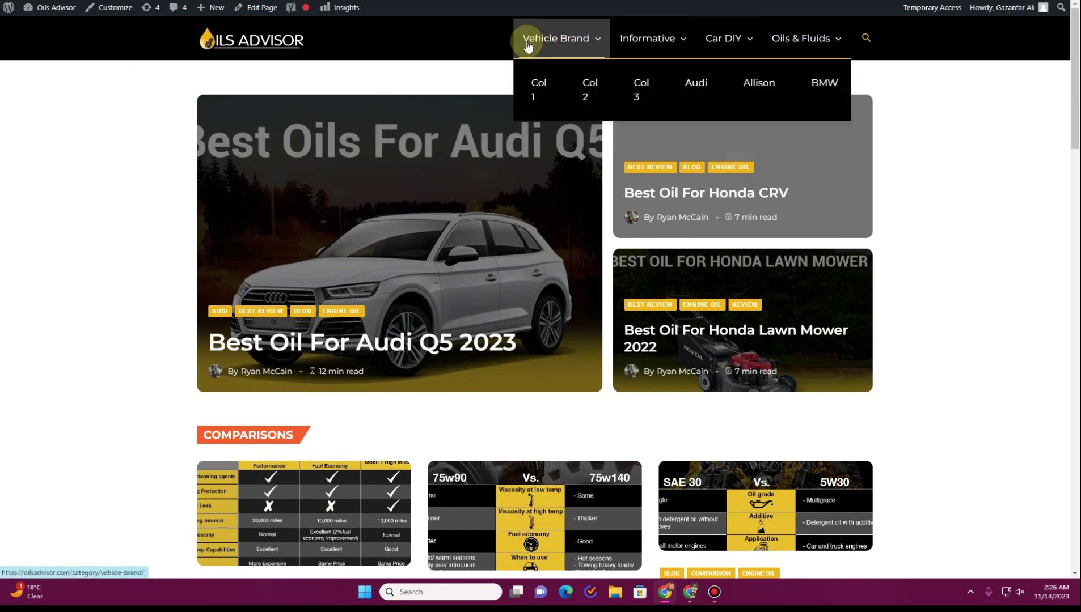
pyautogui.click(458, 36)
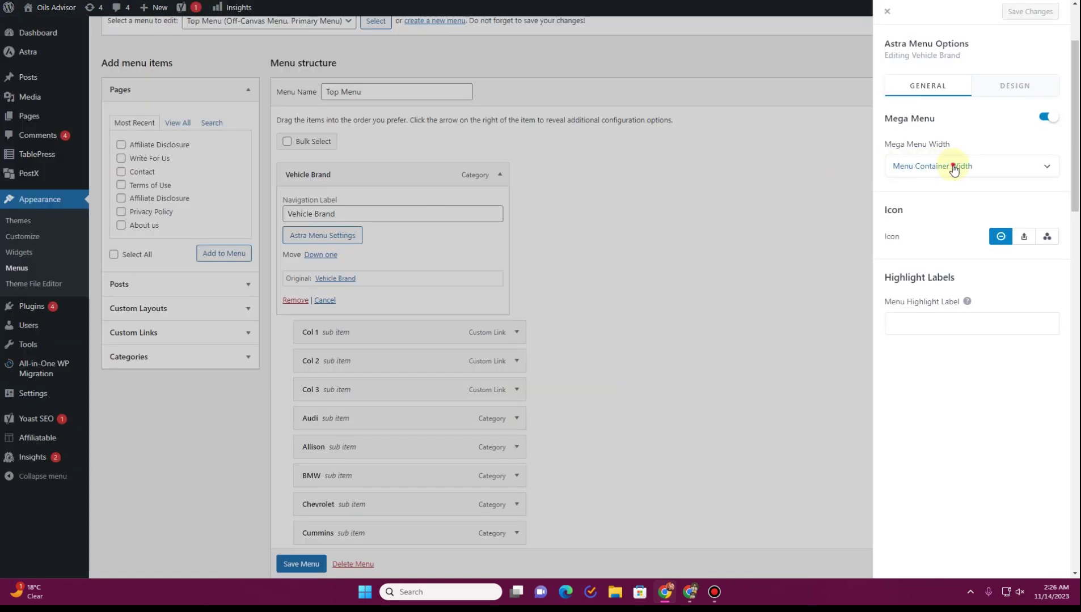
pyautogui.click(948, 168)
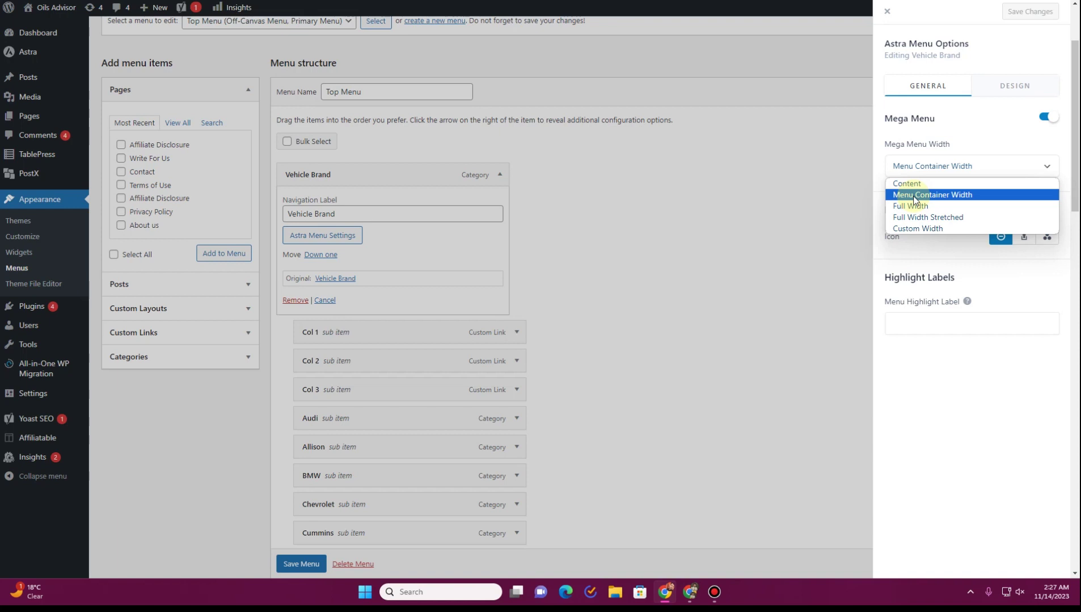
pyautogui.click(441, 193)
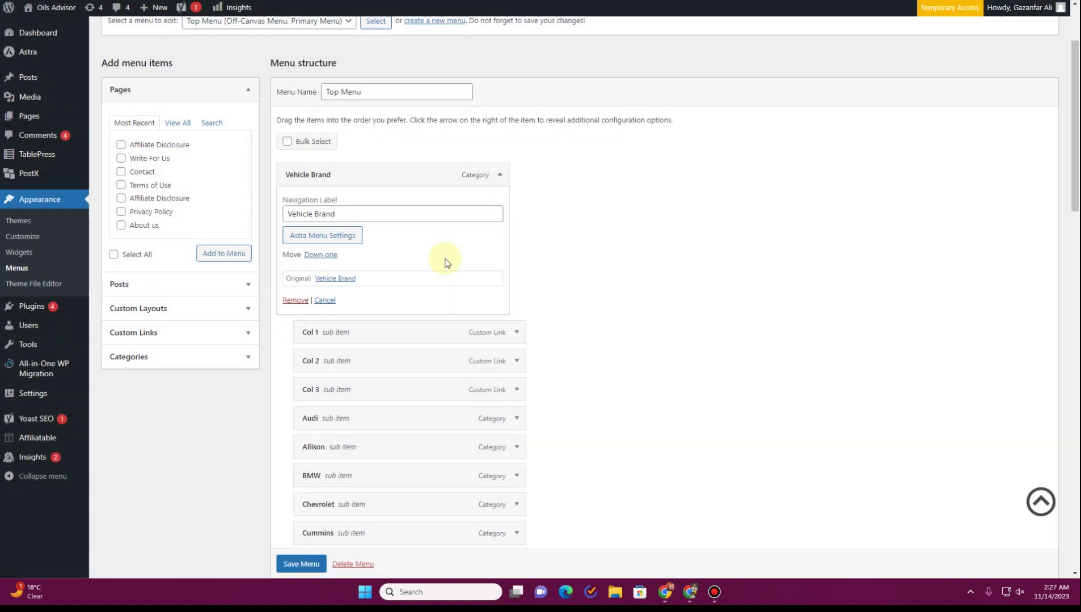
# Nest the brands under Col 1 (Audi–Dodge), Col 2 (Ford–Kubota) and Col 3 (Nissan–Volkswagen)
pyautogui.click(499, 174)
pyautogui.scroll(-2, 374, 221)
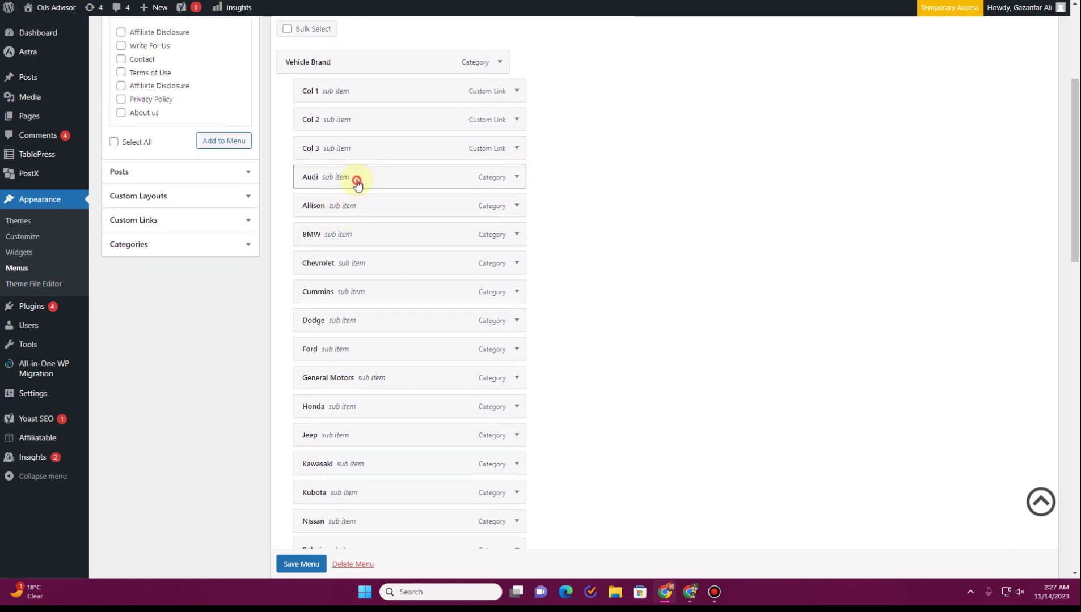
pyautogui.moveTo(357, 181); pyautogui.dragTo(375, 121)
pyautogui.moveTo(352, 209); pyautogui.dragTo(375, 148)
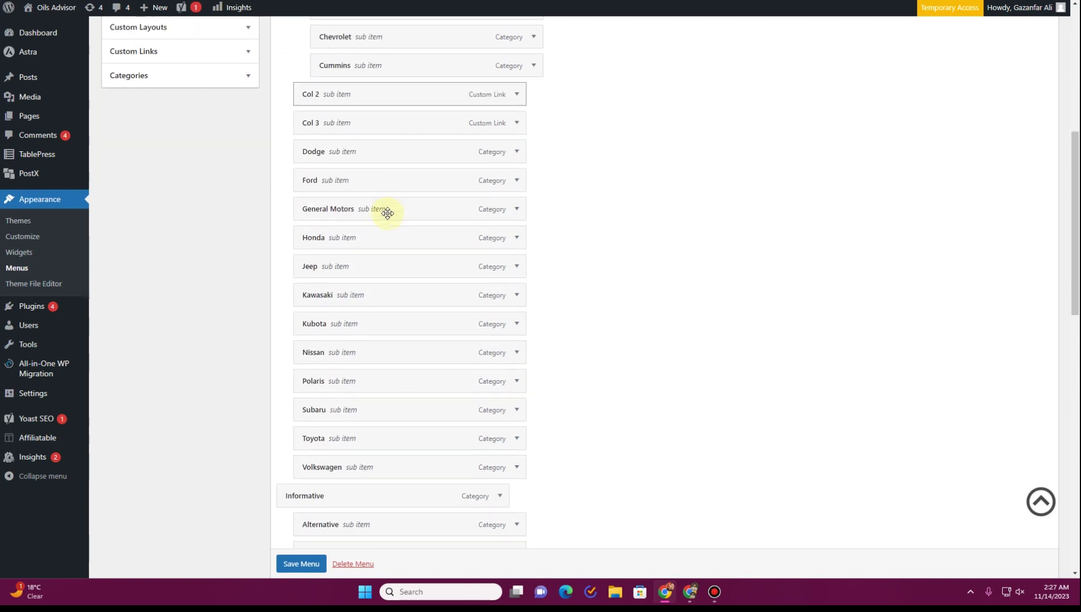
pyautogui.moveTo(348, 153); pyautogui.dragTo(366, 120)
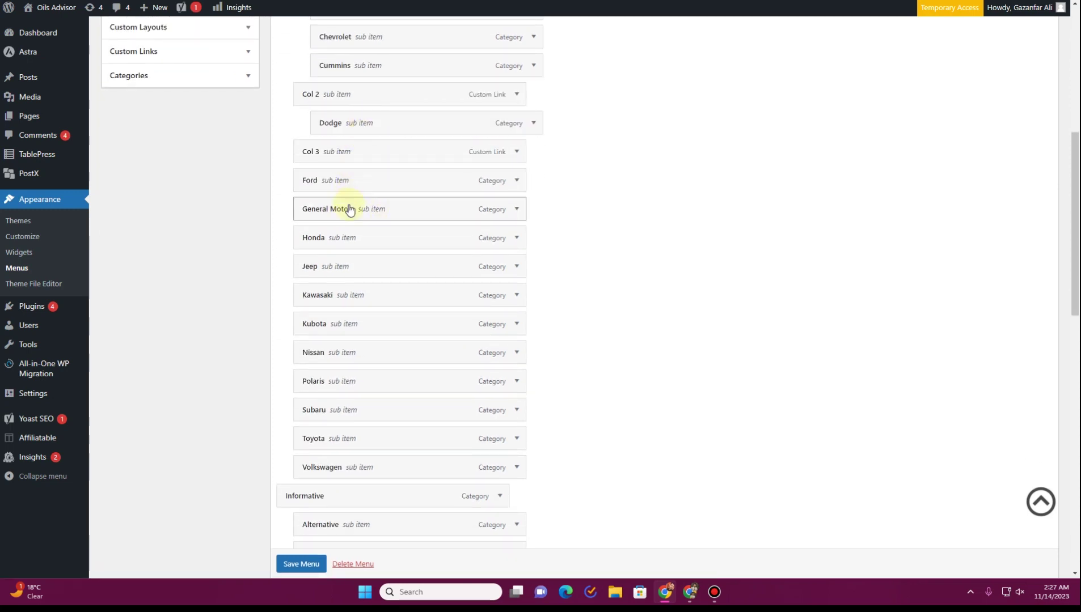
pyautogui.moveTo(357, 182); pyautogui.dragTo(373, 152)
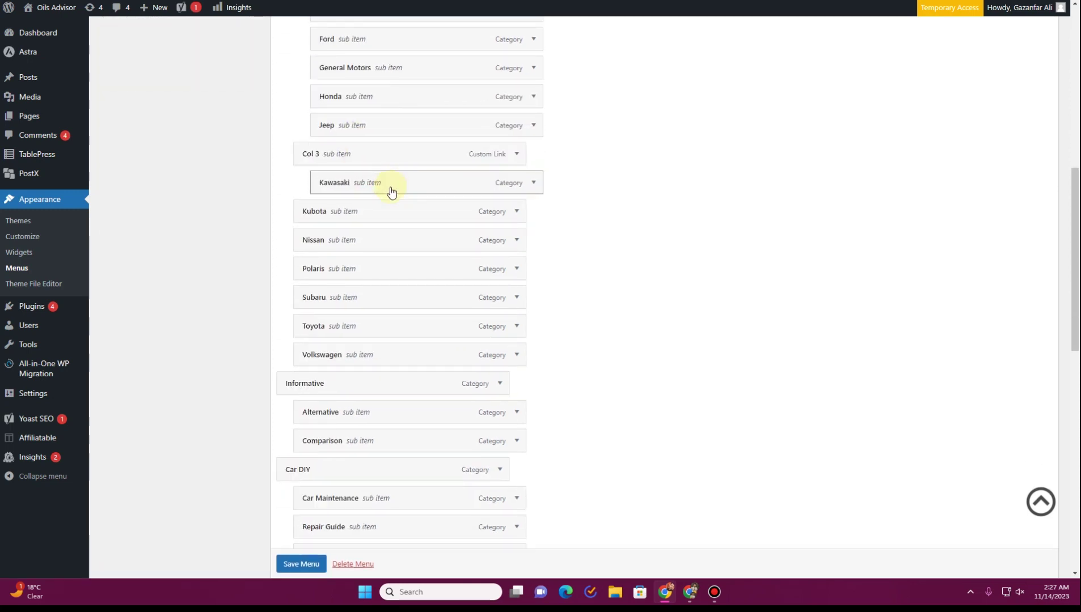
pyautogui.moveTo(398, 212); pyautogui.dragTo(418, 299)
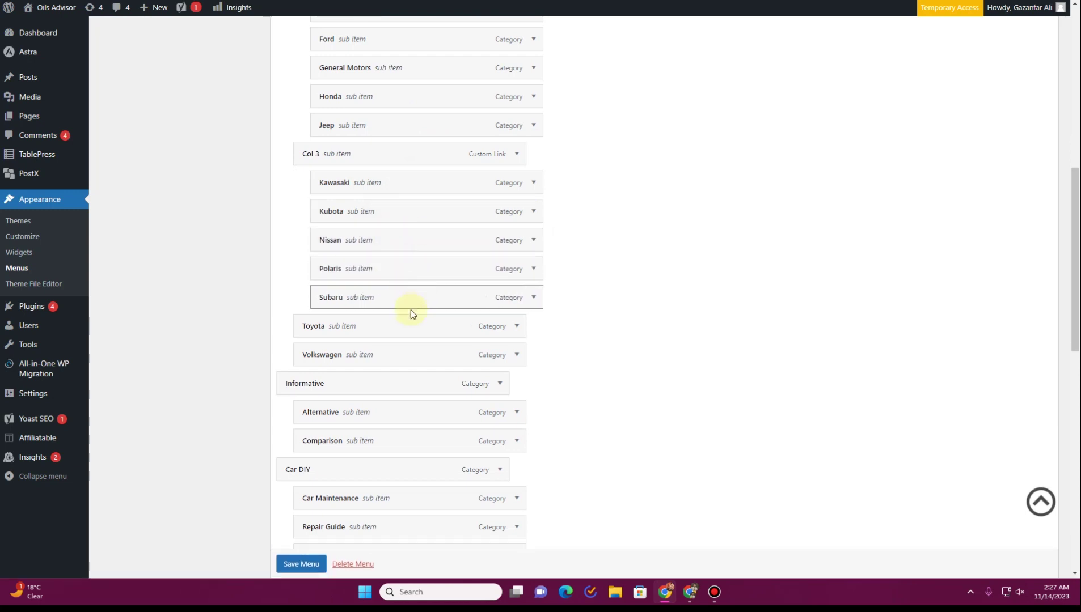
# Save the rearranged Top Menu
pyautogui.scroll(8, 468, 262)
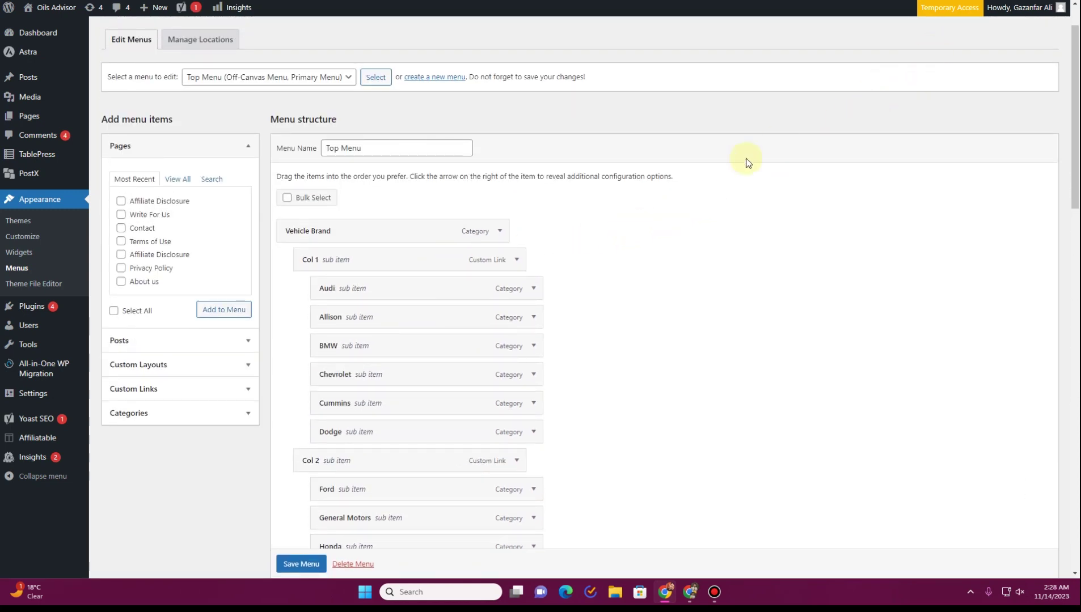
pyautogui.scroll(-9, 569, 256)
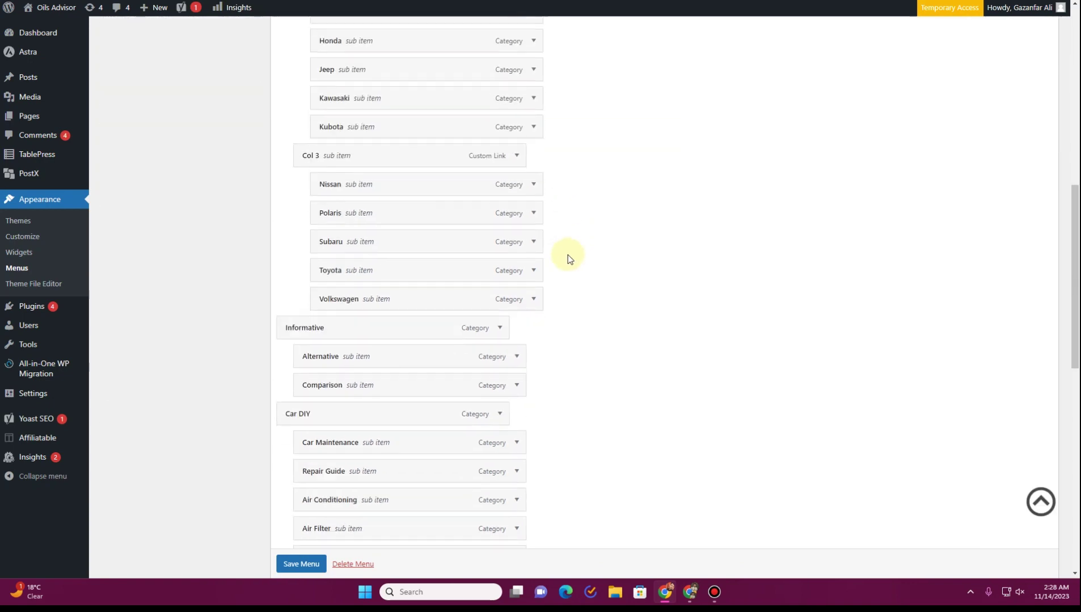
pyautogui.scroll(-1, 296, 569)
pyautogui.click(295, 564)
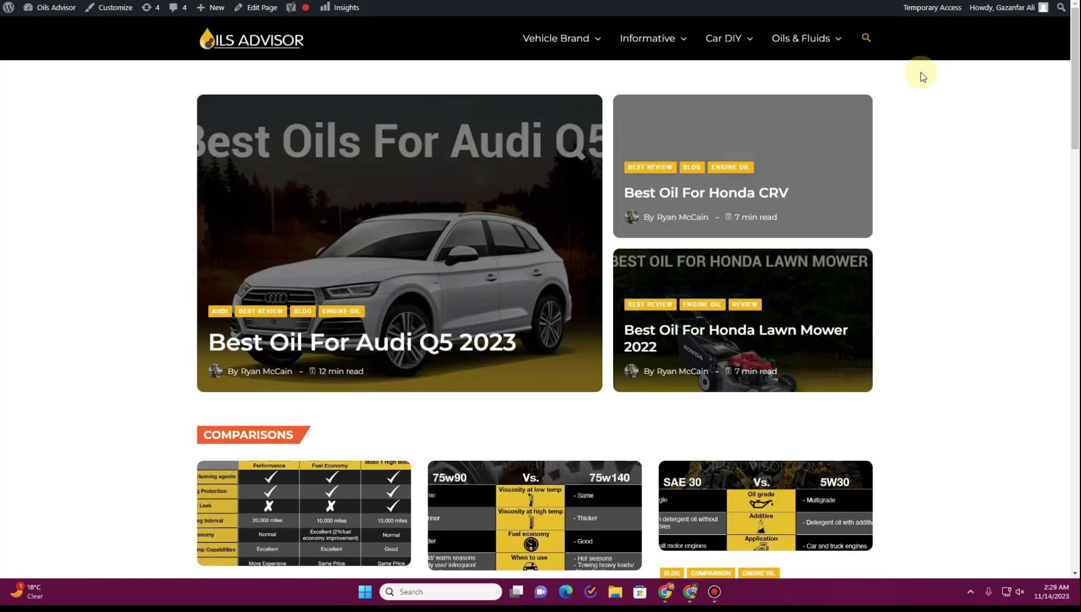
# View the live three-column Vehicle Brand mega menu, then return to the Menus tab
pyautogui.moveTo(555, 39)
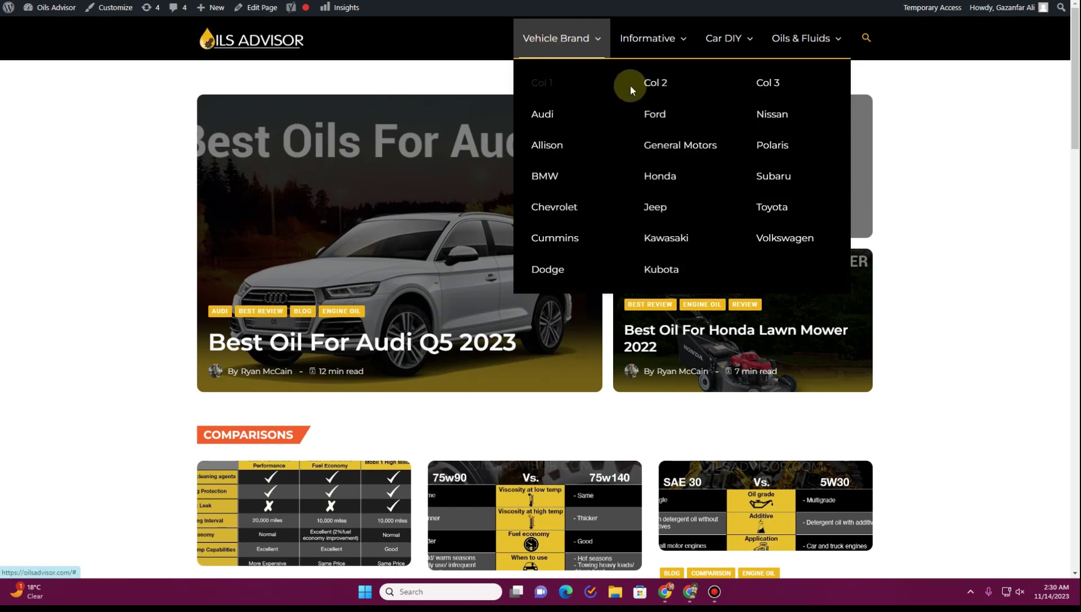
pyautogui.click(721, 94)
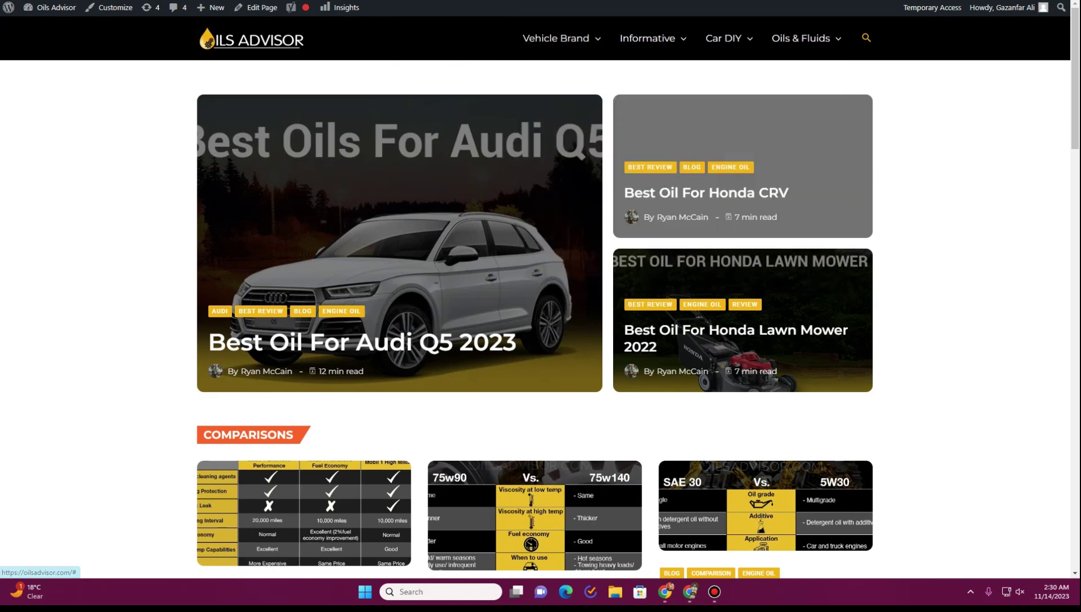
pyautogui.hotkey('ctrl', 'Tab')
# Switch on Hide Menu Label in Col 1's Astra menu settings
pyautogui.scroll(-2, 489, 207)
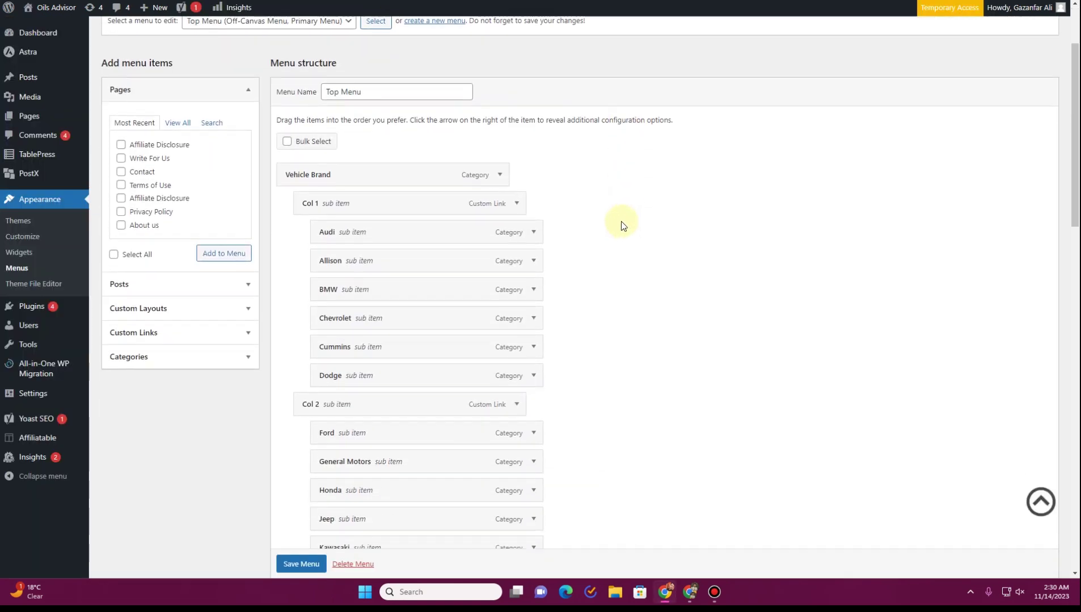
pyautogui.click(515, 207)
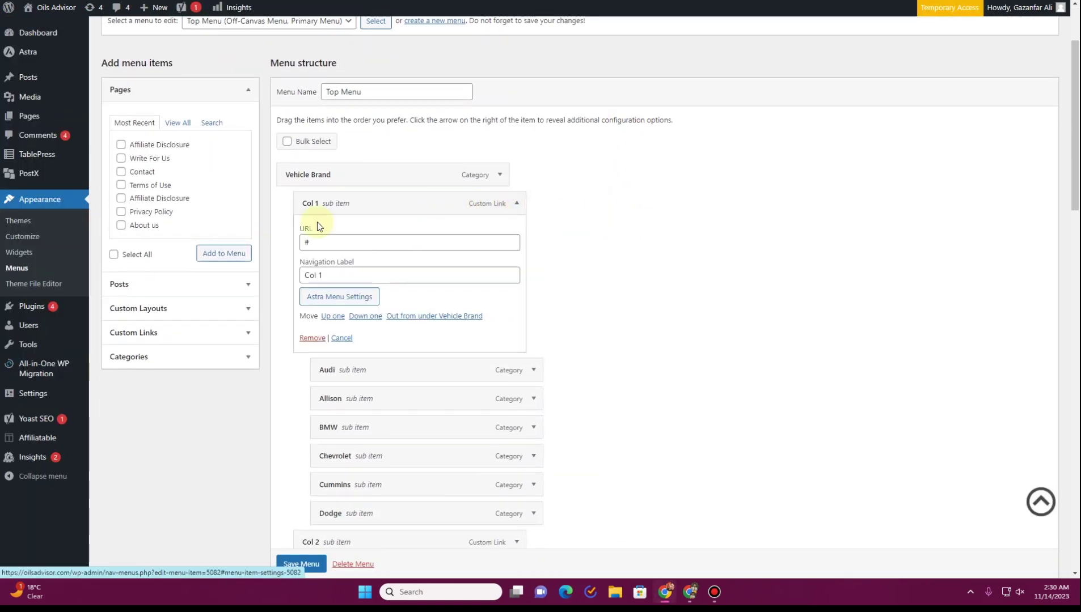
pyautogui.scroll(-2, 362, 229)
pyautogui.click(348, 187)
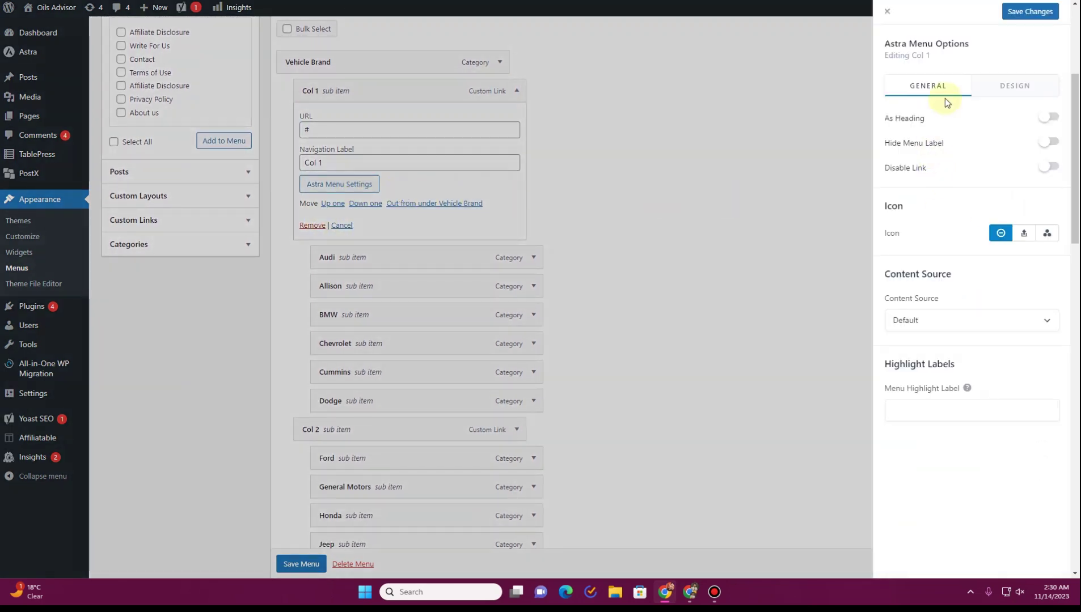
pyautogui.click(1053, 146)
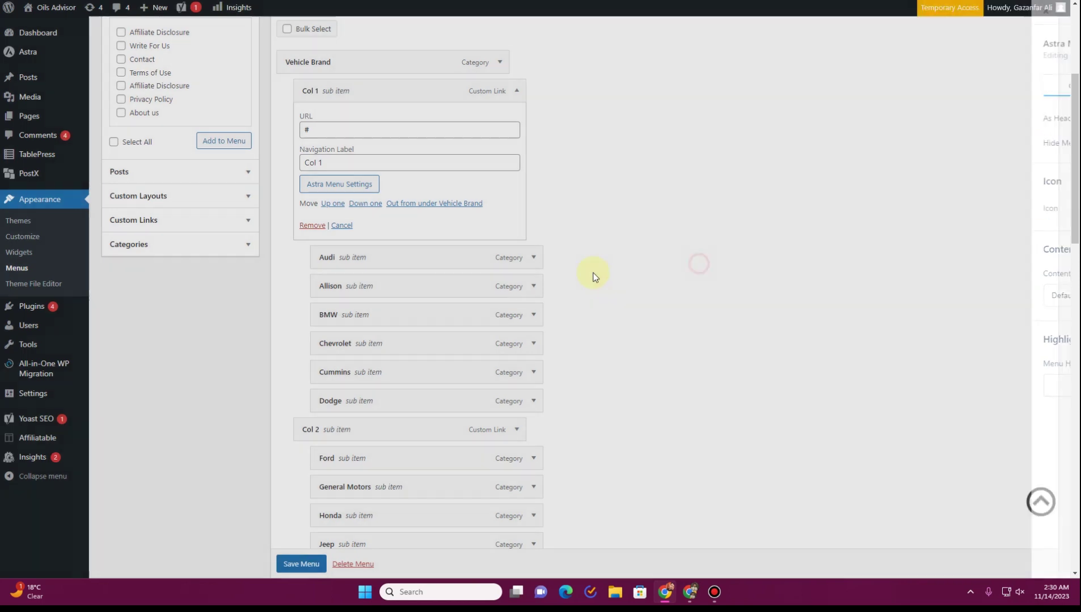
# Expand the Col 2 and Col 3 menu items' settings
pyautogui.scroll(-4, 590, 277)
pyautogui.click(520, 205)
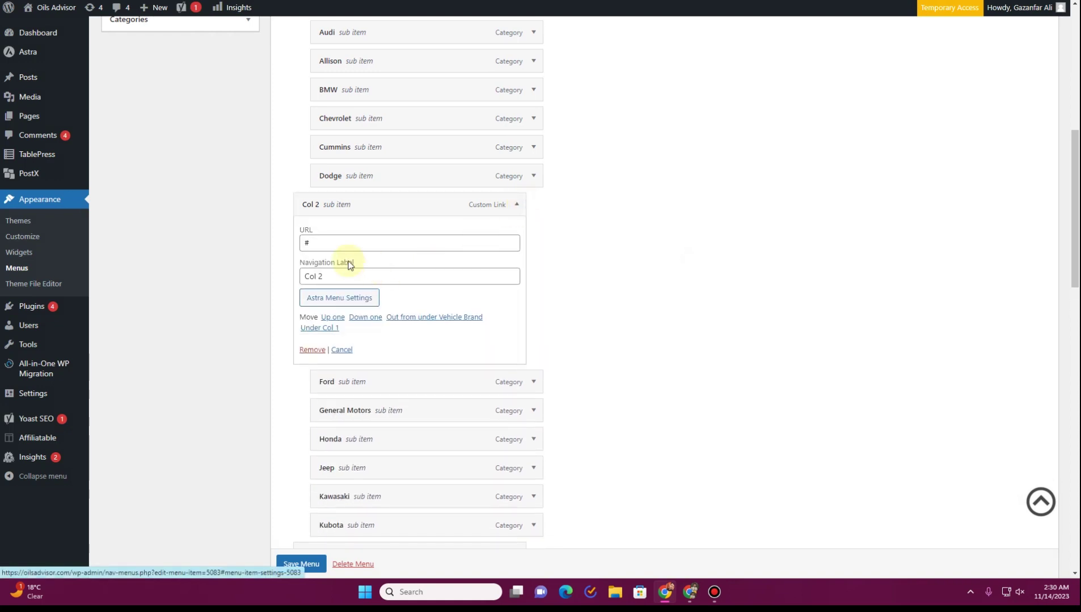
pyautogui.scroll(-6, 321, 269)
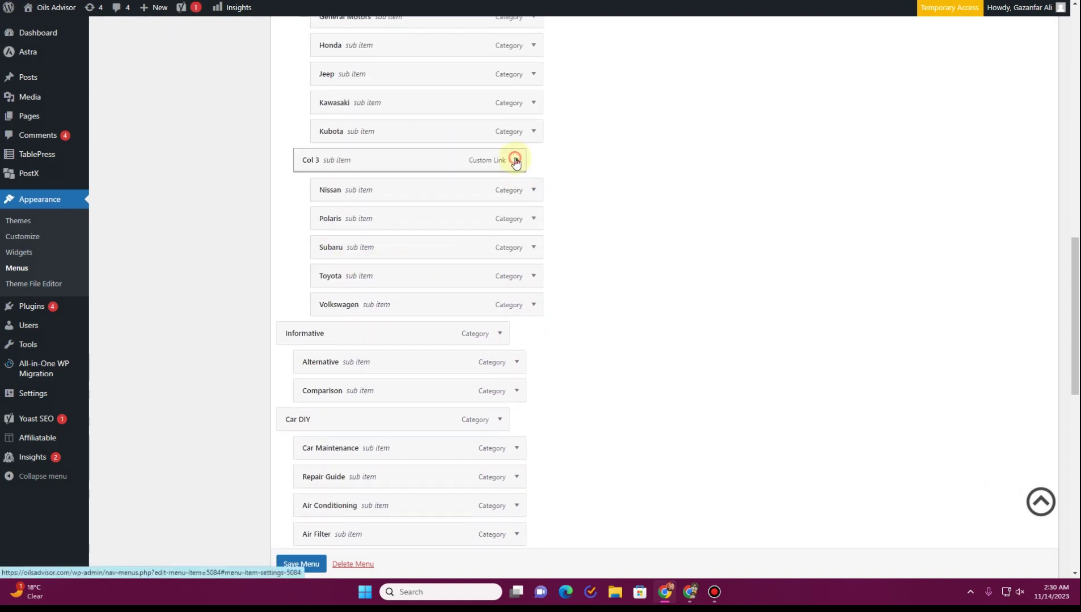
pyautogui.click(517, 160)
pyautogui.scroll(-5, 571, 278)
# Save the Top Menu and check the live Vehicle Brand menu shows three brand columns without Col headings
pyautogui.click(298, 555)
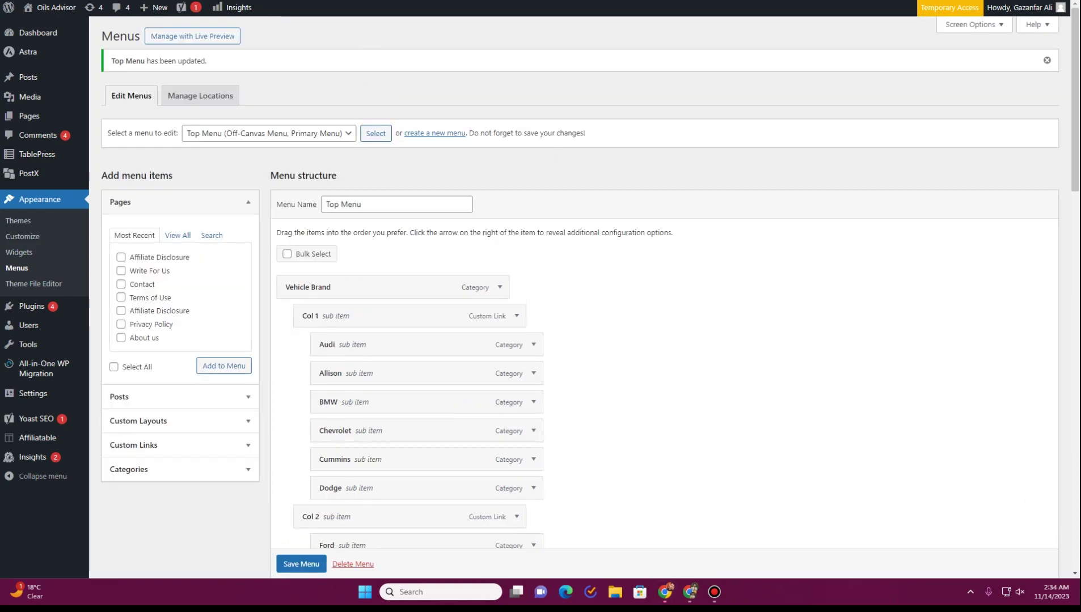
pyautogui.hotkey('ctrl', 'Tab')
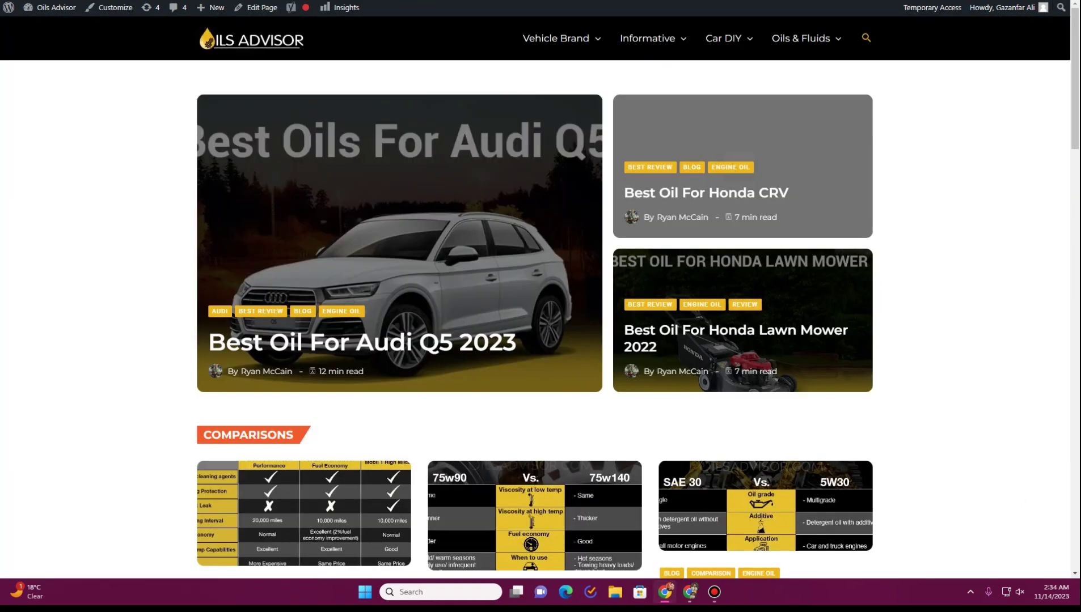
pyautogui.moveTo(546, 53)
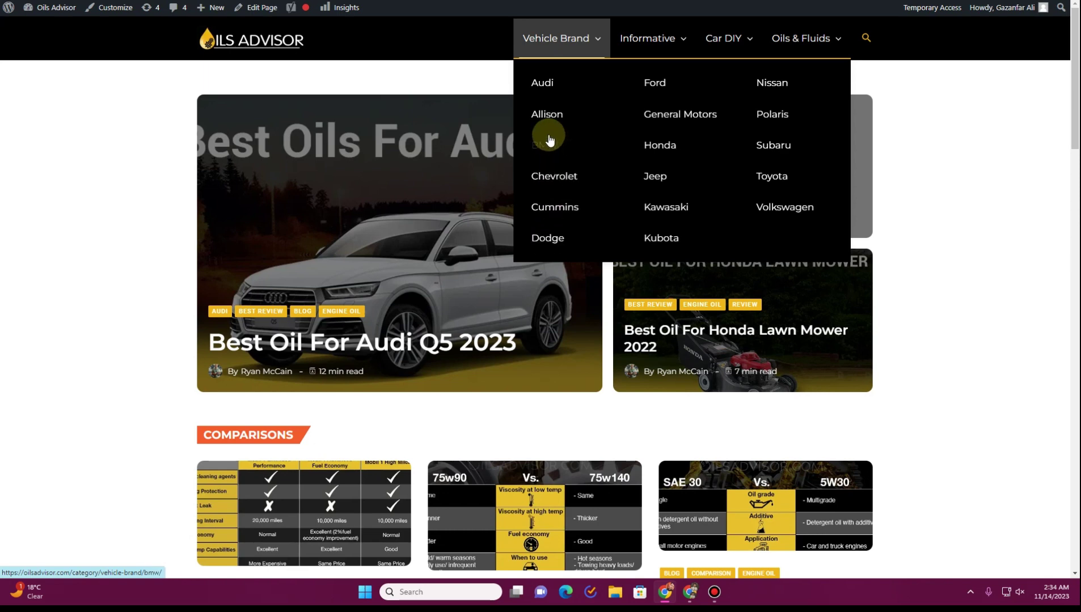
# Return to the Menus page and open Vehicle Brand's Astra menu Design settings
pyautogui.hotkey('ctrl', 'Tab')
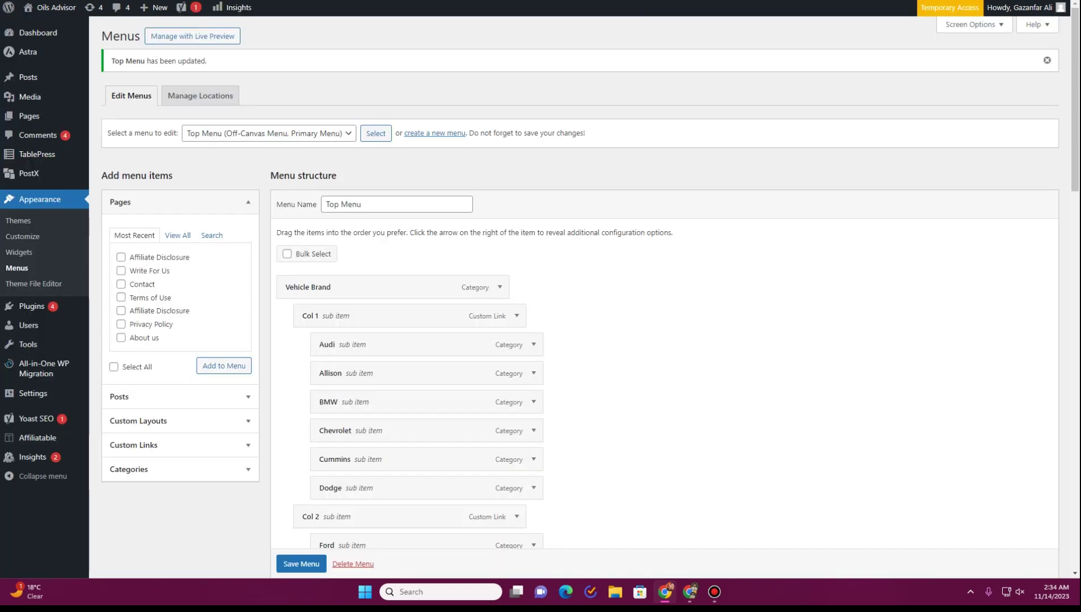
pyautogui.scroll(-1, 352, 245)
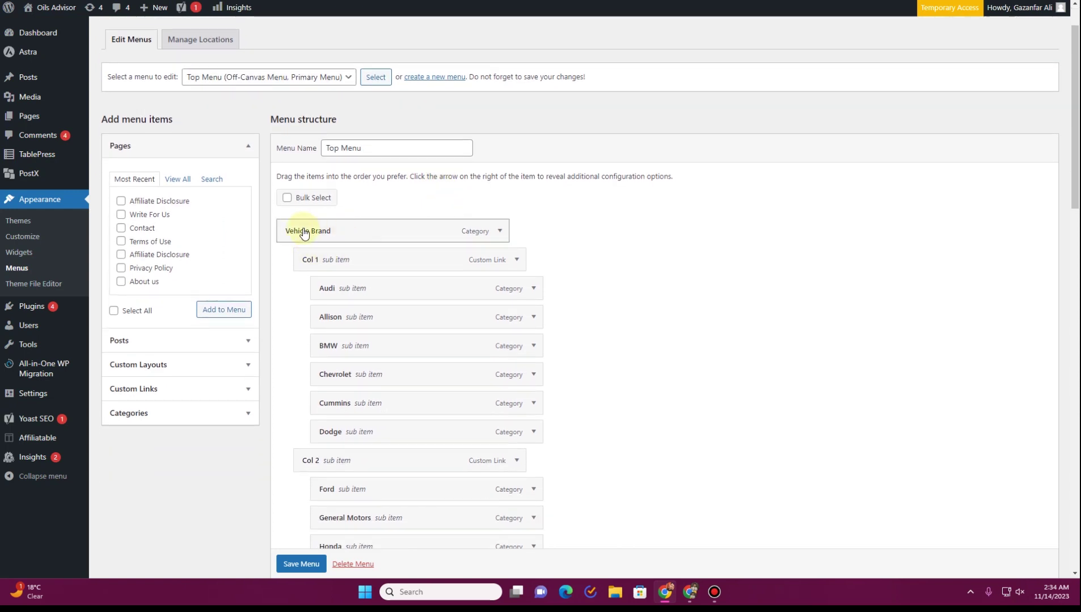
pyautogui.click(500, 231)
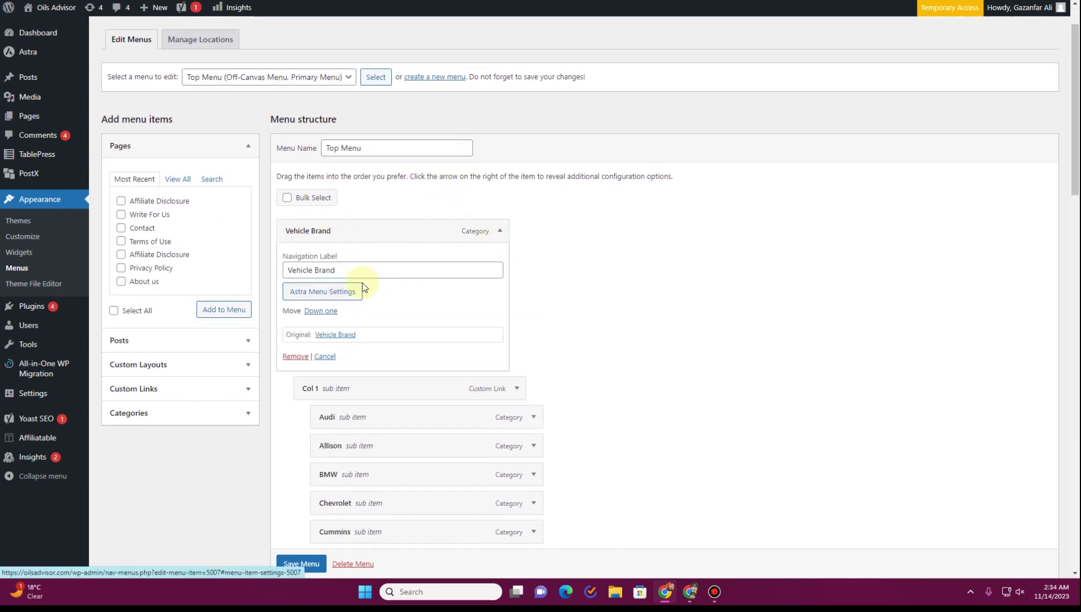
pyautogui.click(320, 295)
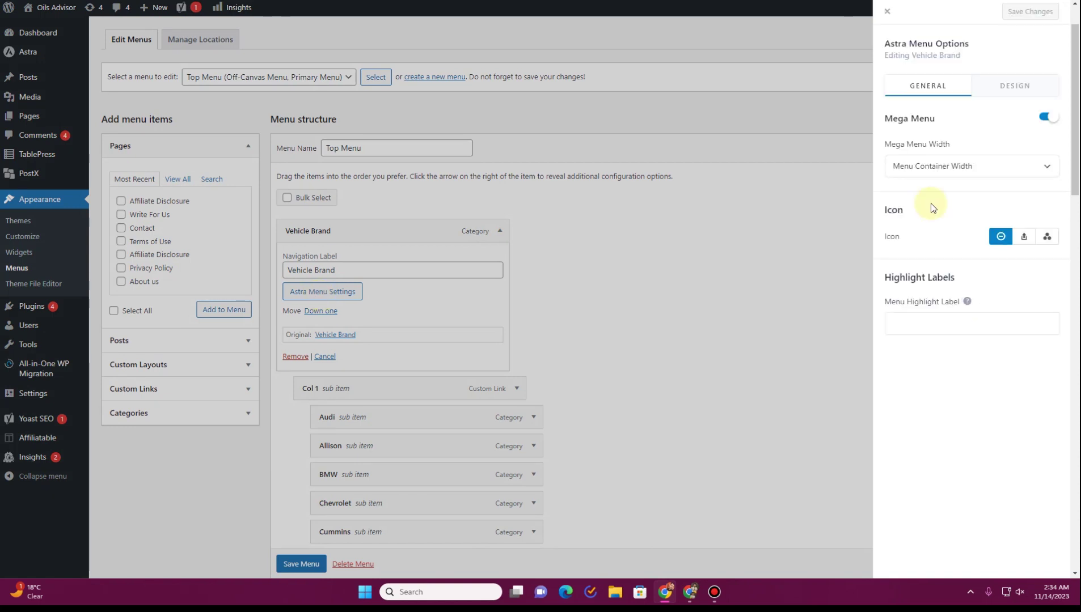
pyautogui.click(998, 89)
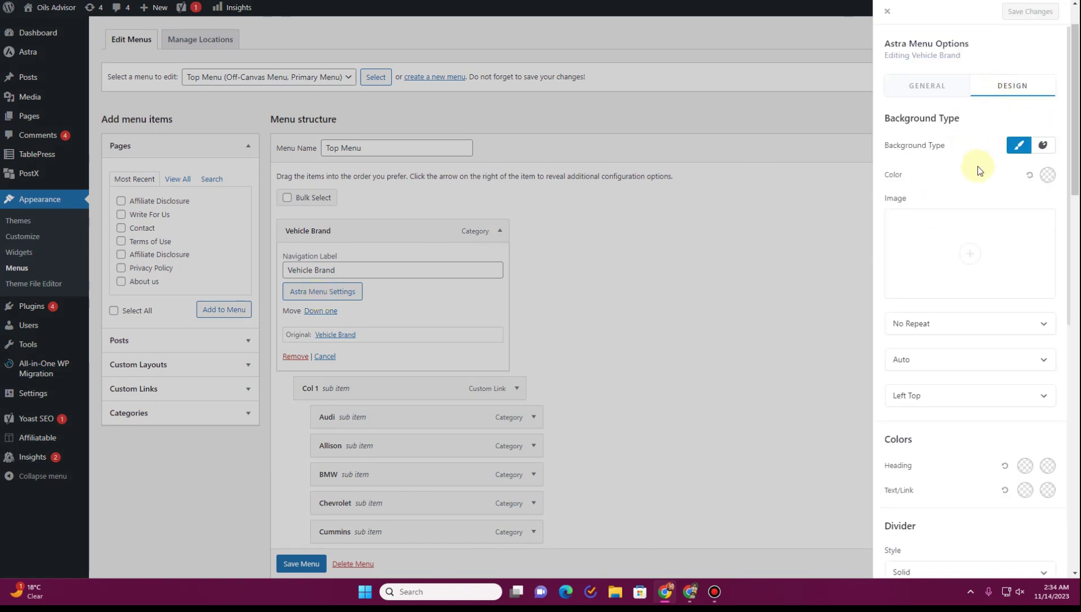
# Set Vehicle Brand's text/link colour to white (#FFFFFF), choose a hover colour, and save the Top Menu
pyautogui.scroll(-3, 961, 196)
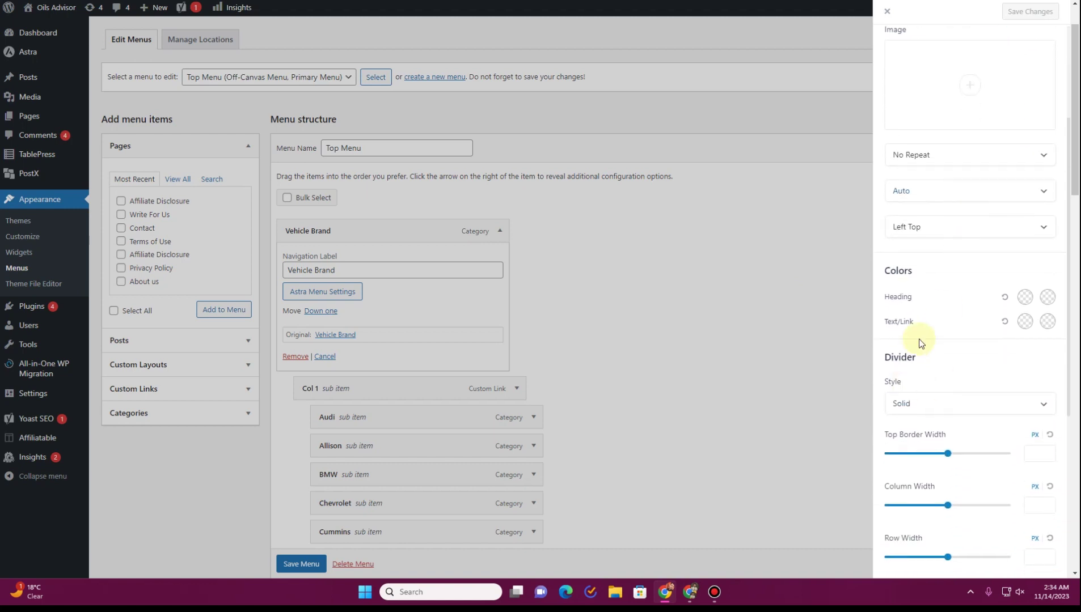
pyautogui.click(1026, 322)
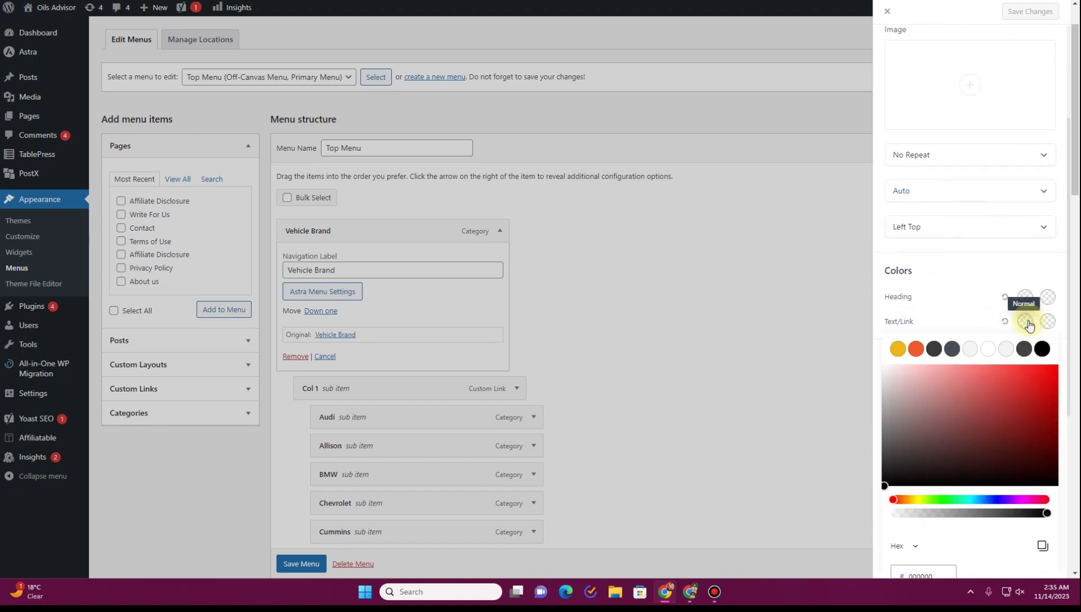
pyautogui.click(969, 348)
pyautogui.click(977, 308)
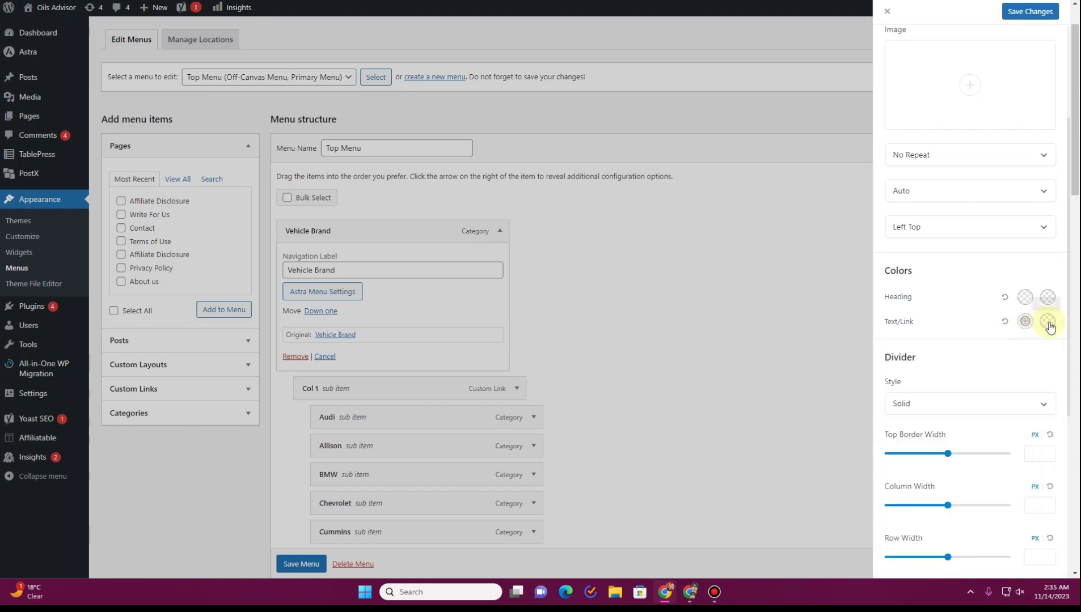
pyautogui.click(1048, 324)
pyautogui.click(992, 350)
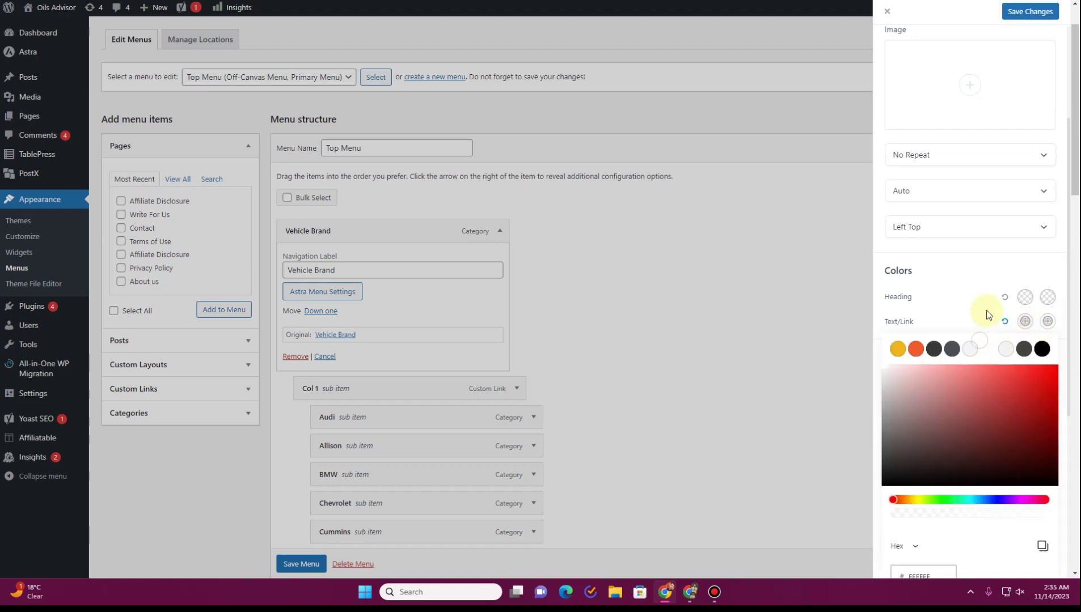
pyautogui.click(985, 308)
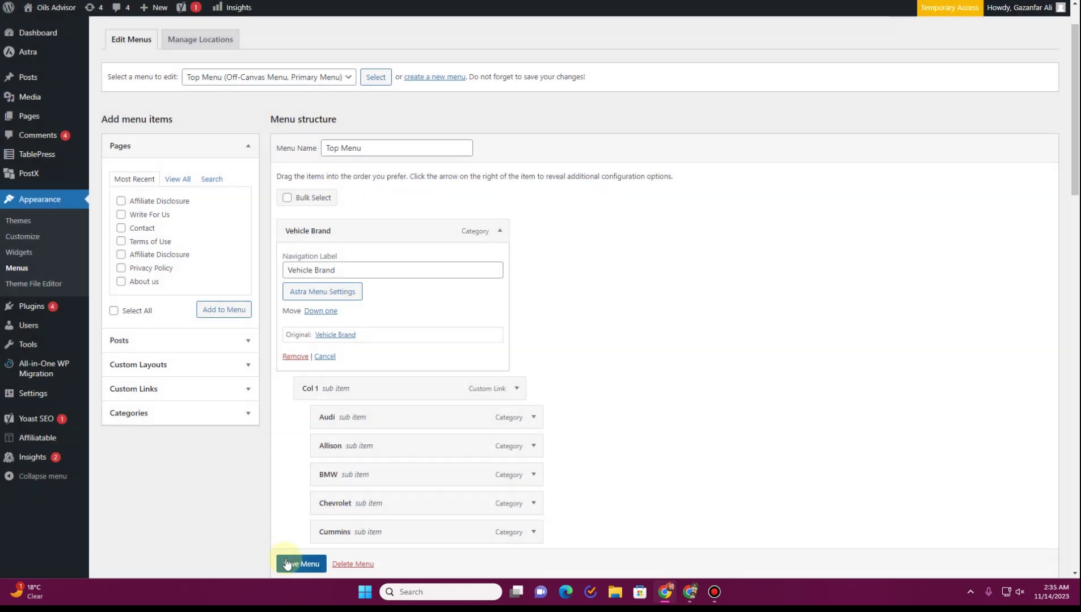
pyautogui.click(287, 564)
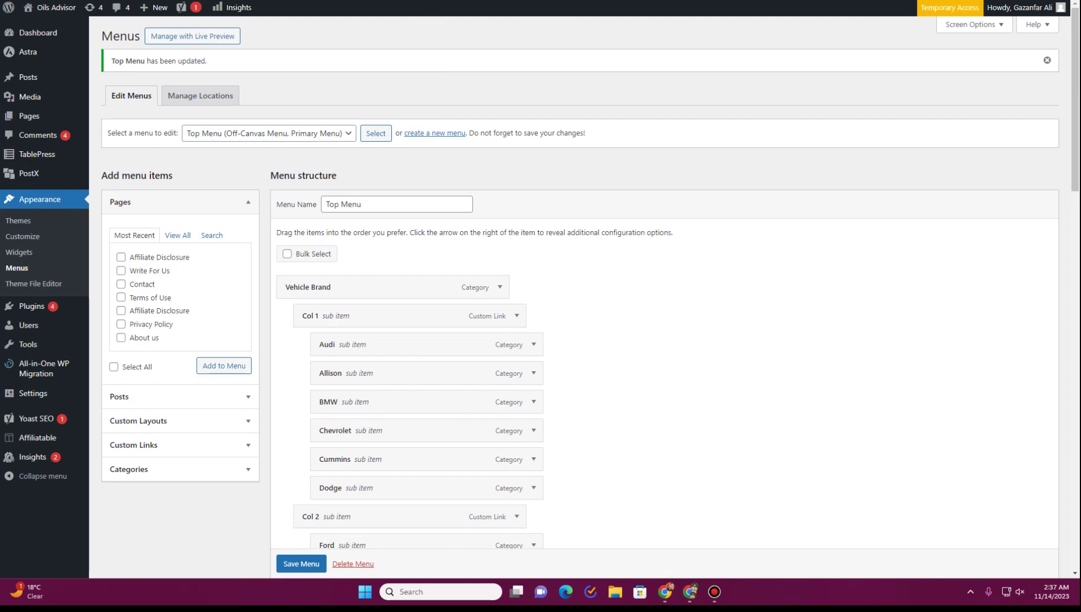
pyautogui.hotkey('ctrl', 'Tab')
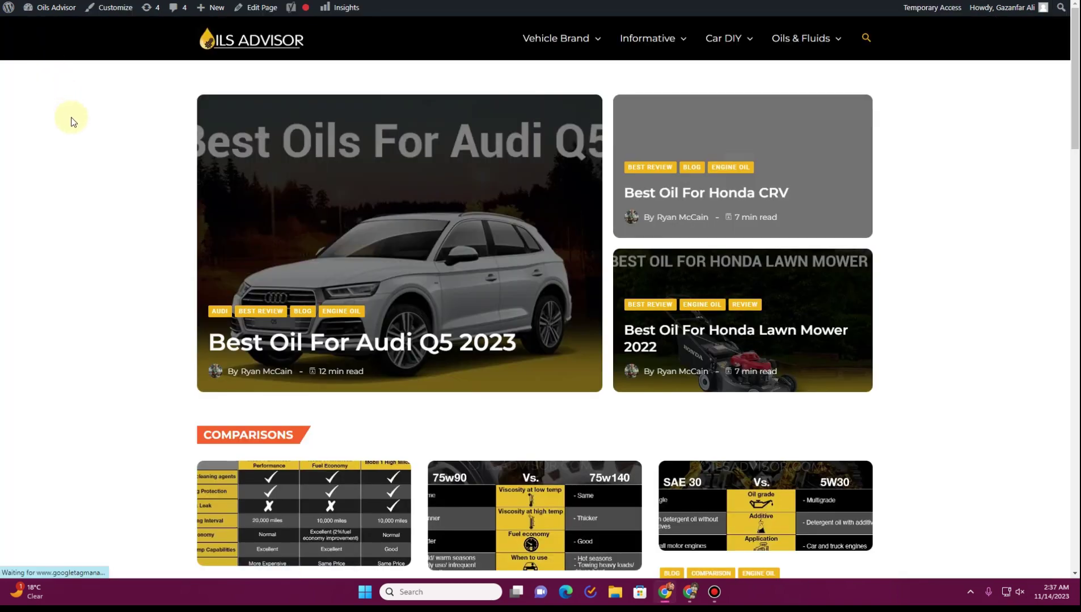
pyautogui.moveTo(555, 38)
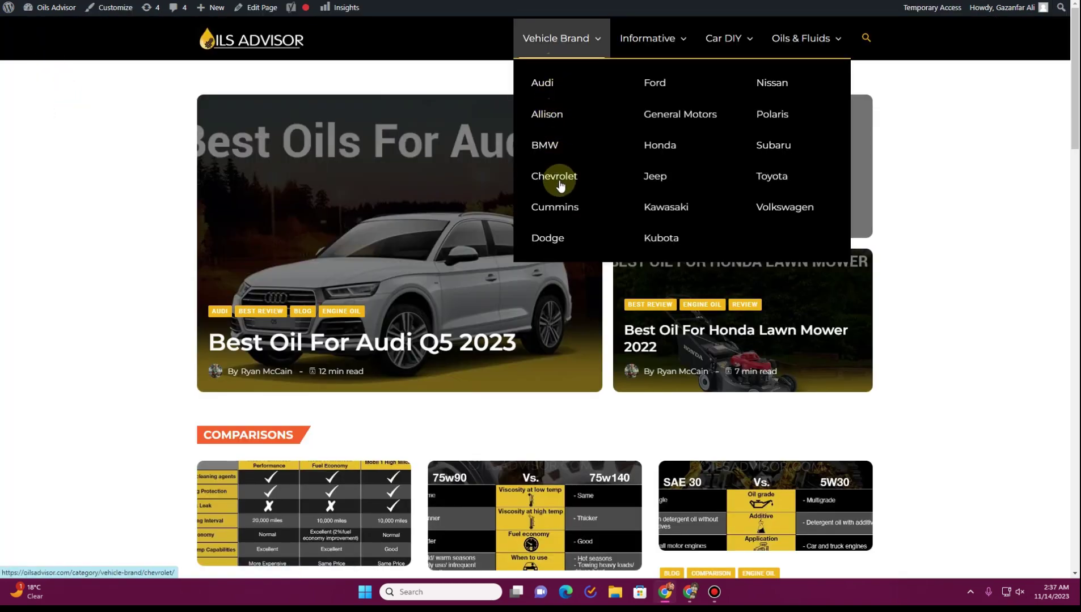
pyautogui.hotkey('ctrl', 'Tab')
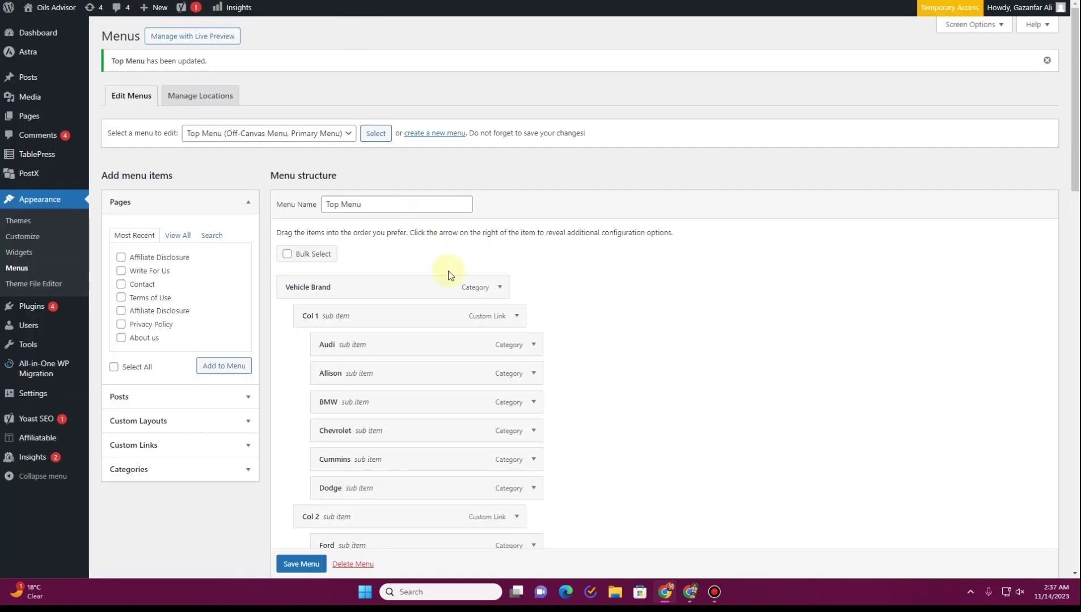
pyautogui.scroll(-2, 520, 256)
pyautogui.scroll(-3, 520, 256)
pyautogui.scroll(2, 453, 186)
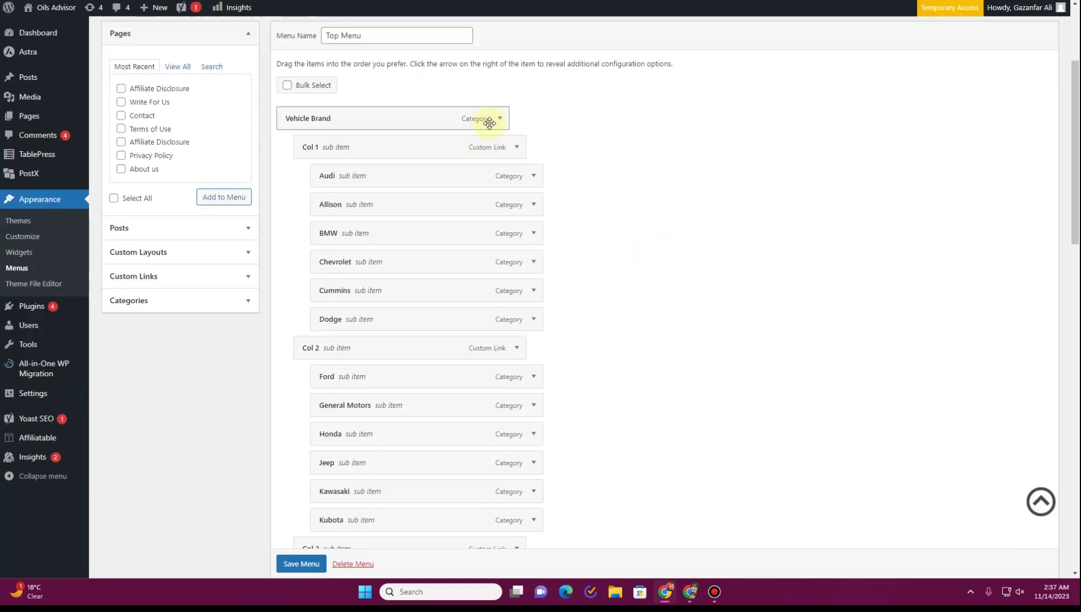
# Set the Vehicle Brand mega menu's link hover colour to the yellow preset
pyautogui.click(501, 119)
pyautogui.click(322, 179)
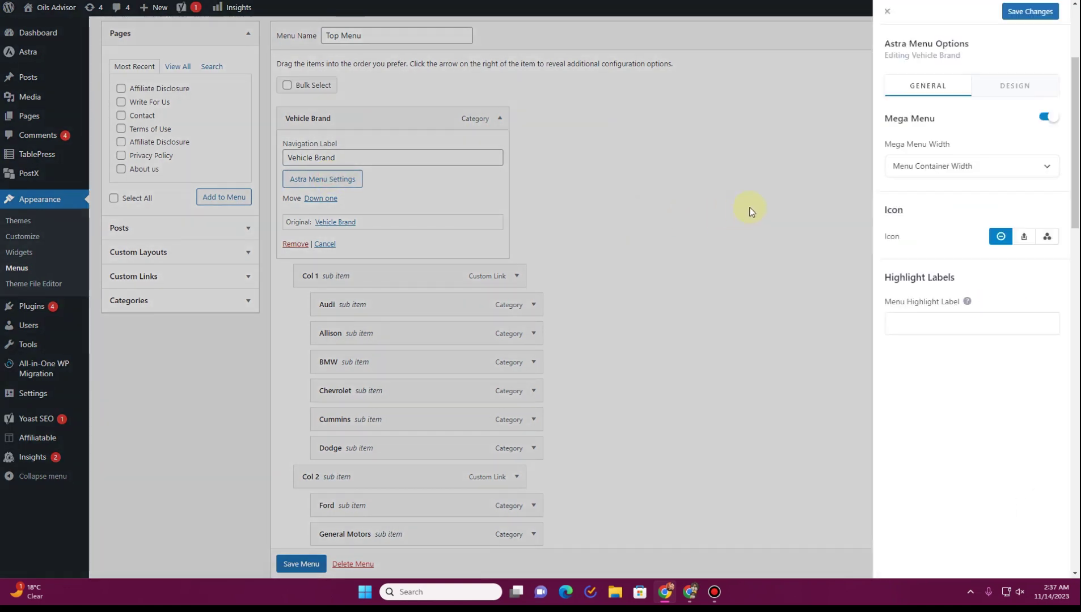
pyautogui.click(1019, 91)
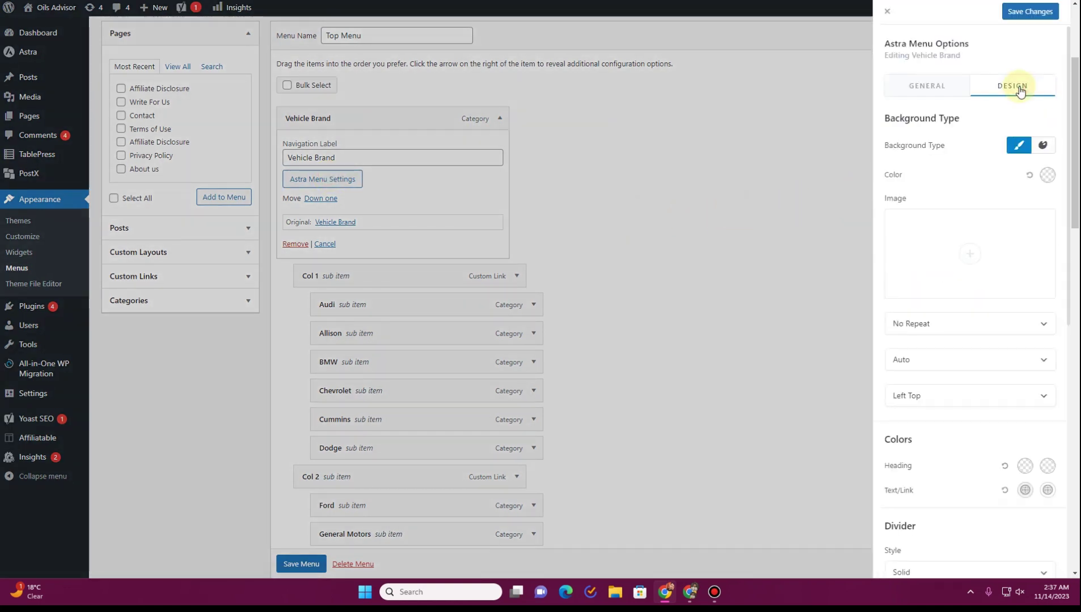
pyautogui.scroll(-2, 989, 284)
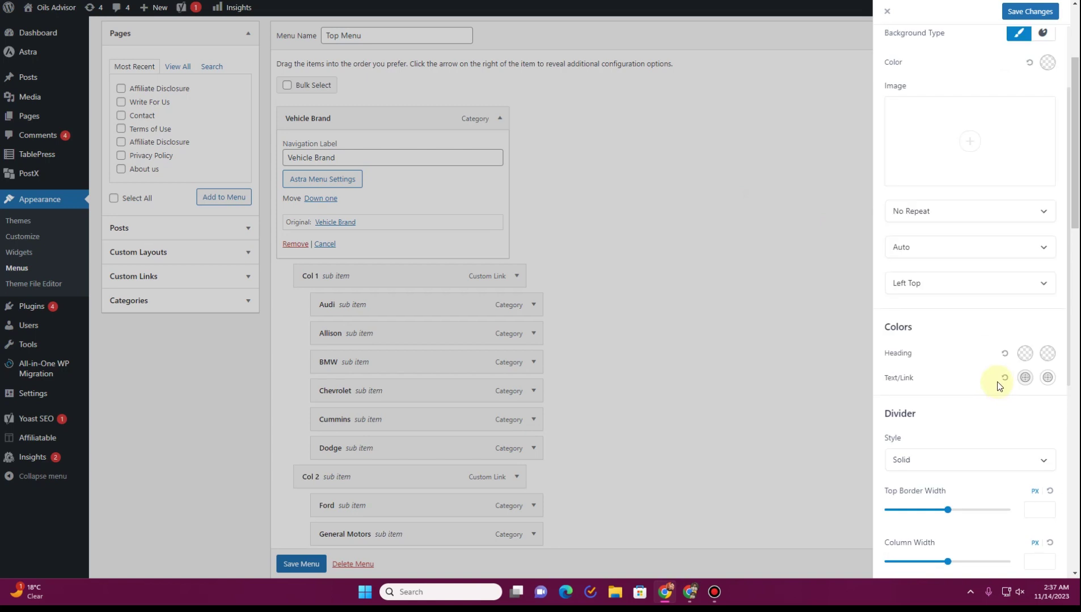
pyautogui.click(1048, 378)
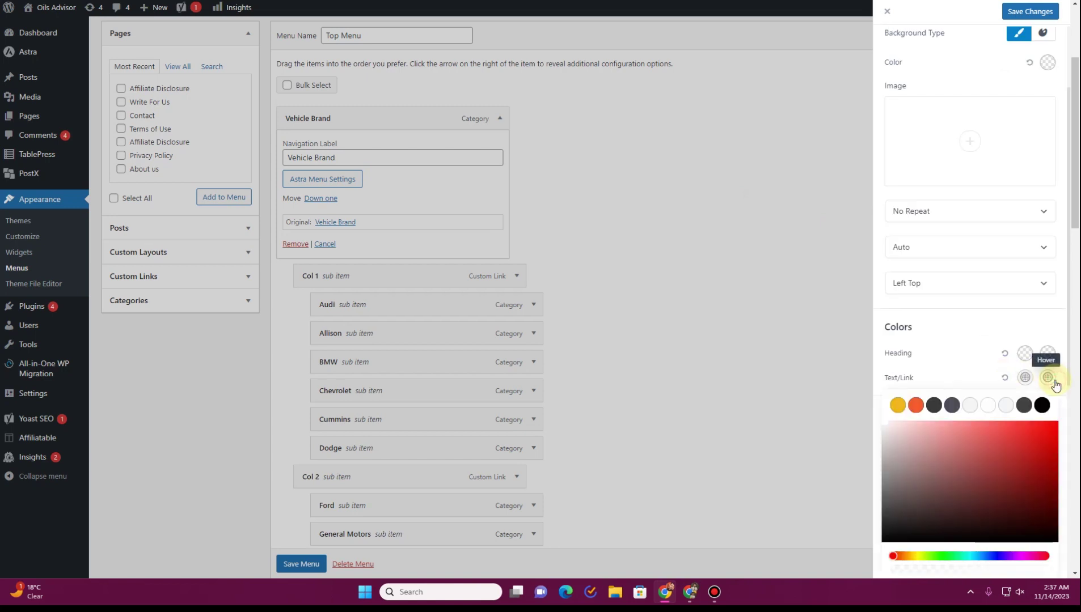
pyautogui.click(898, 405)
pyautogui.click(955, 369)
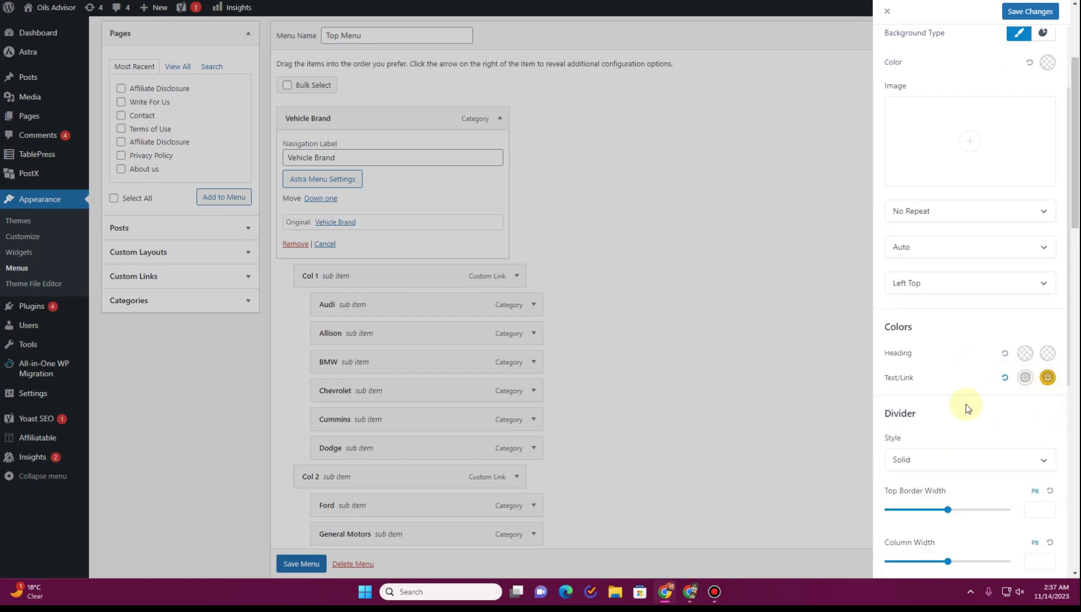
# Keep the divider style Solid, save the mega menu colour settings, then save the Top Menu
pyautogui.scroll(-2, 967, 408)
pyautogui.click(991, 355)
pyautogui.click(991, 356)
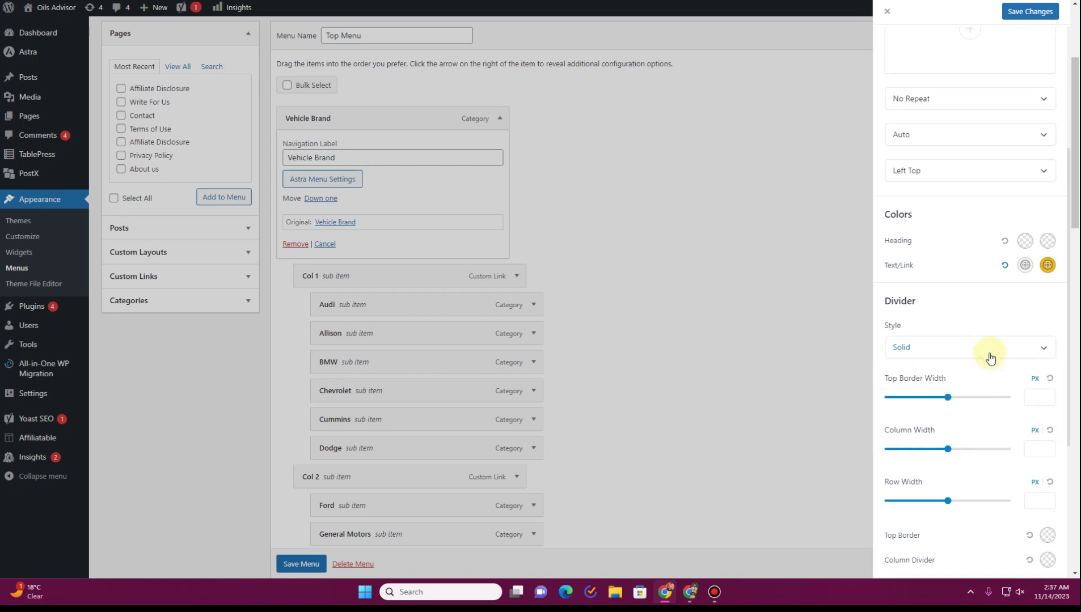
pyautogui.scroll(-2, 990, 357)
pyautogui.scroll(-2, 991, 359)
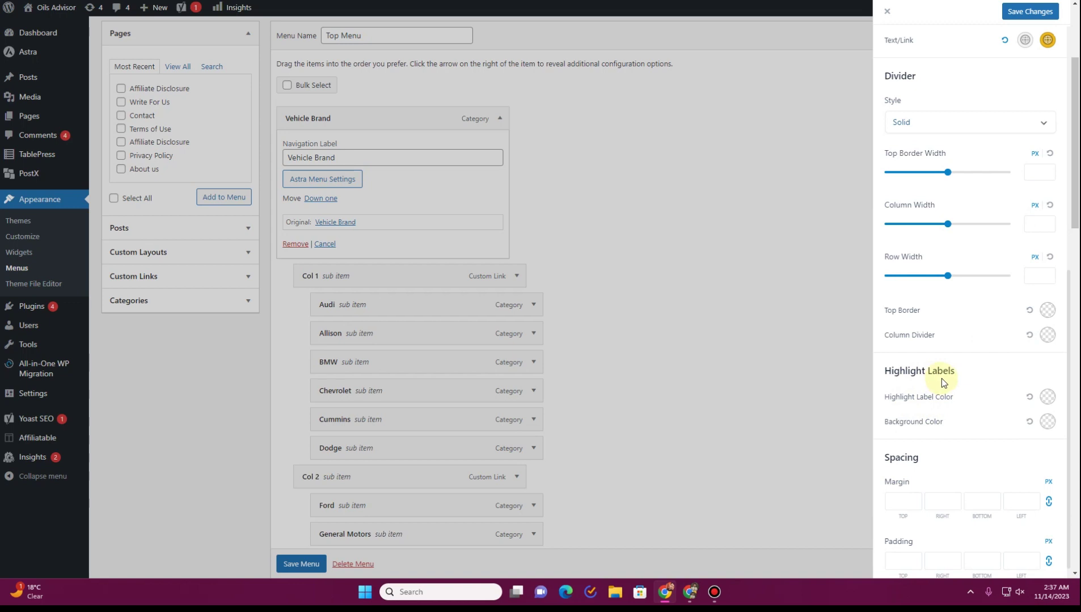
pyautogui.scroll(5, 942, 383)
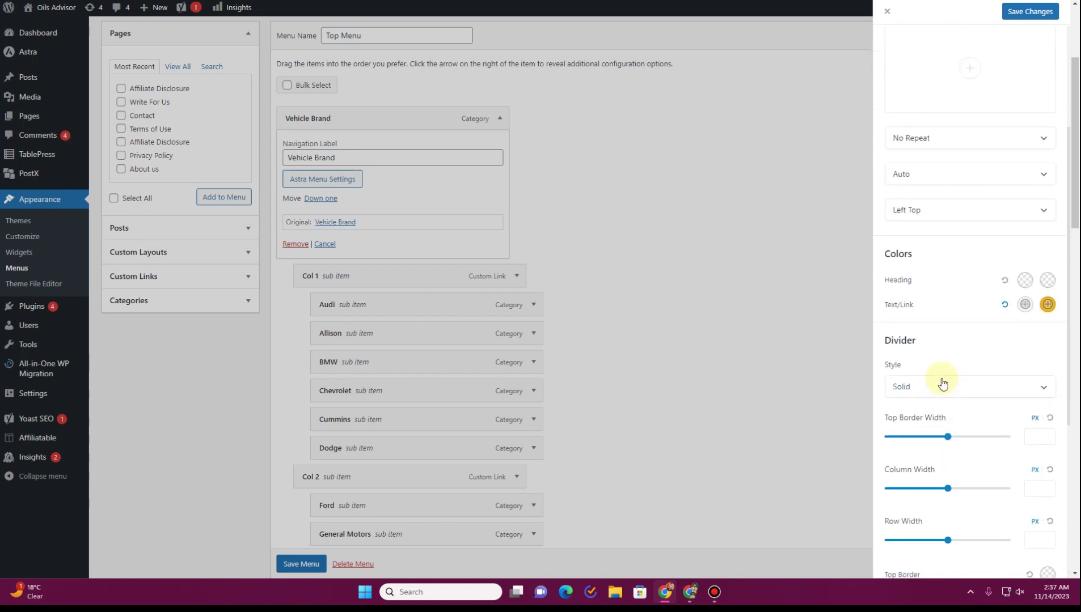
pyautogui.scroll(3, 948, 312)
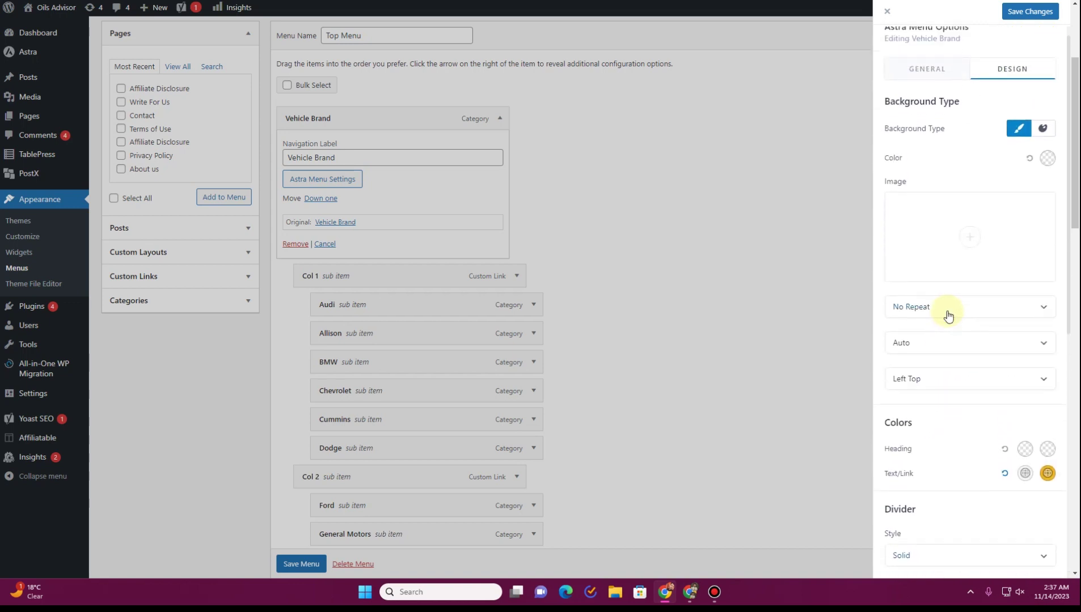
pyautogui.click(1016, 15)
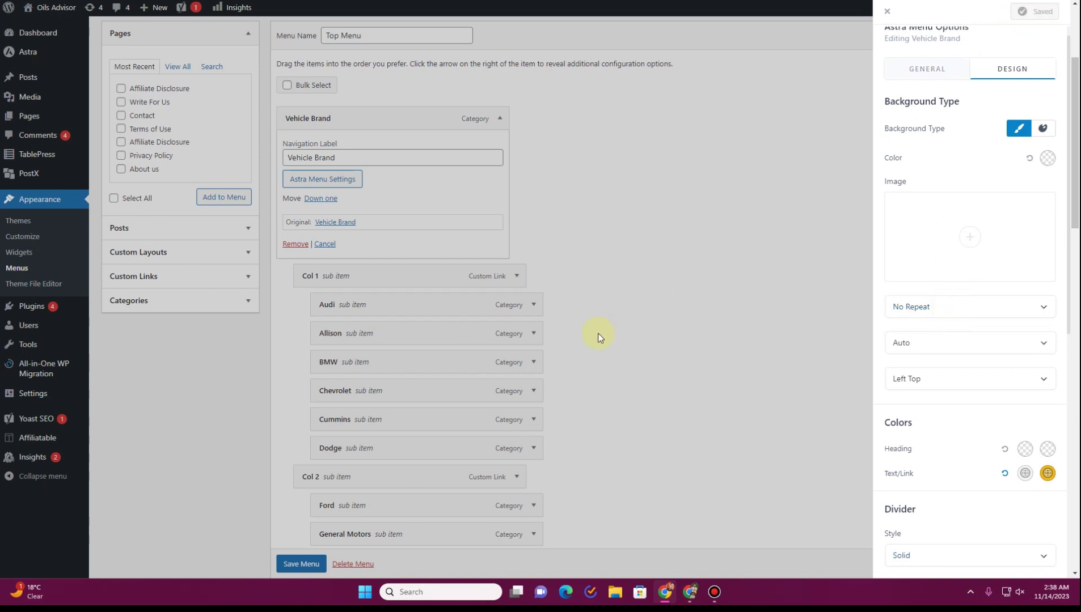
pyautogui.click(300, 564)
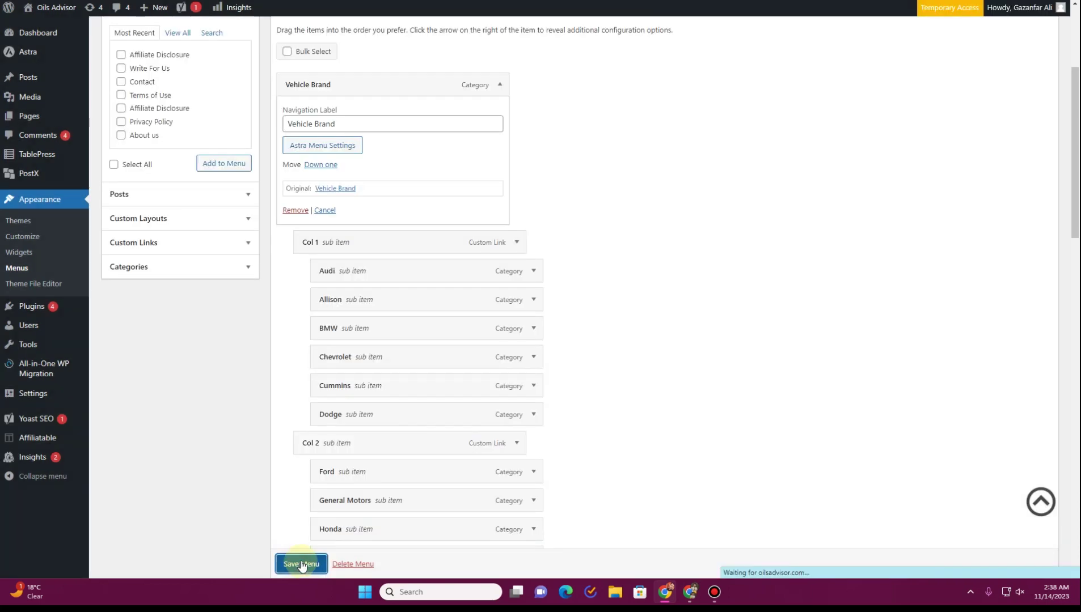
# On the live homepage, check Vehicle Brand's white brand links turn yellow on hover, then autoscroll down
pyautogui.hotkey('ctrl', 'Tab')
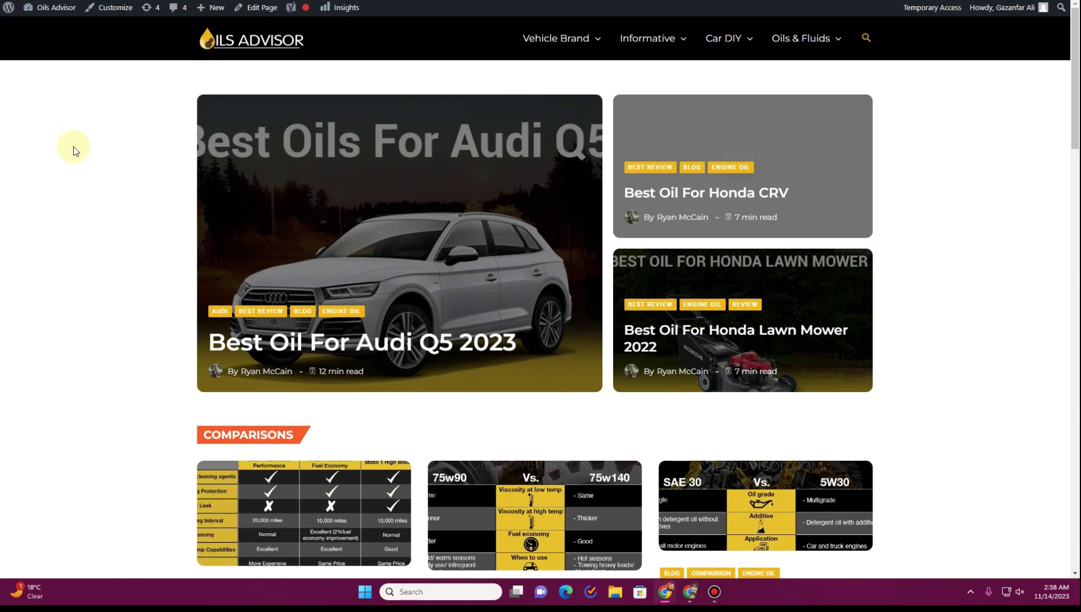
pyautogui.moveTo(553, 38)
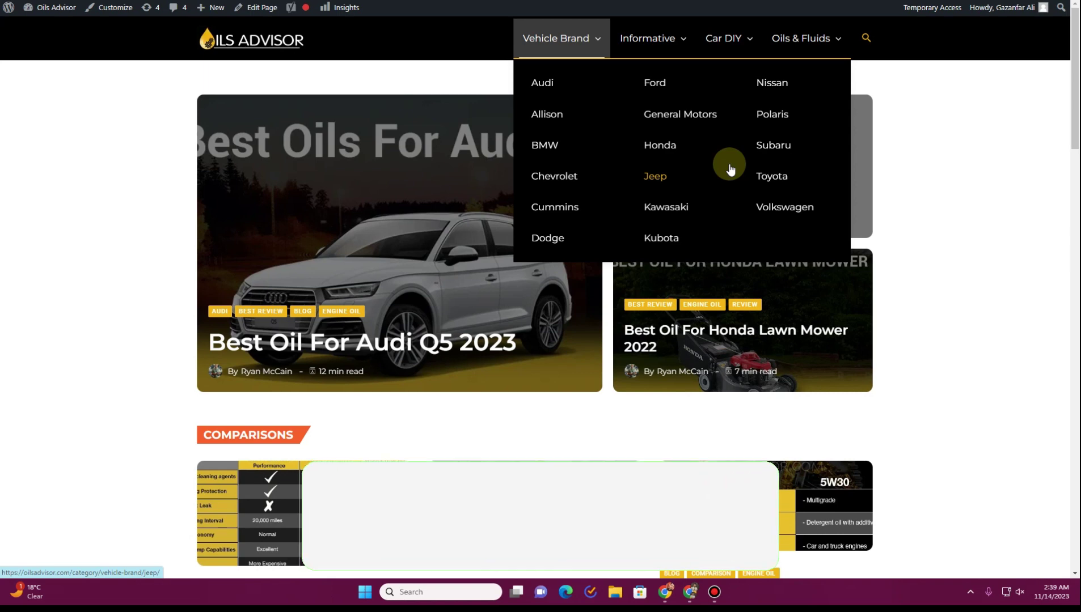
pyautogui.middleClick(166, 125)
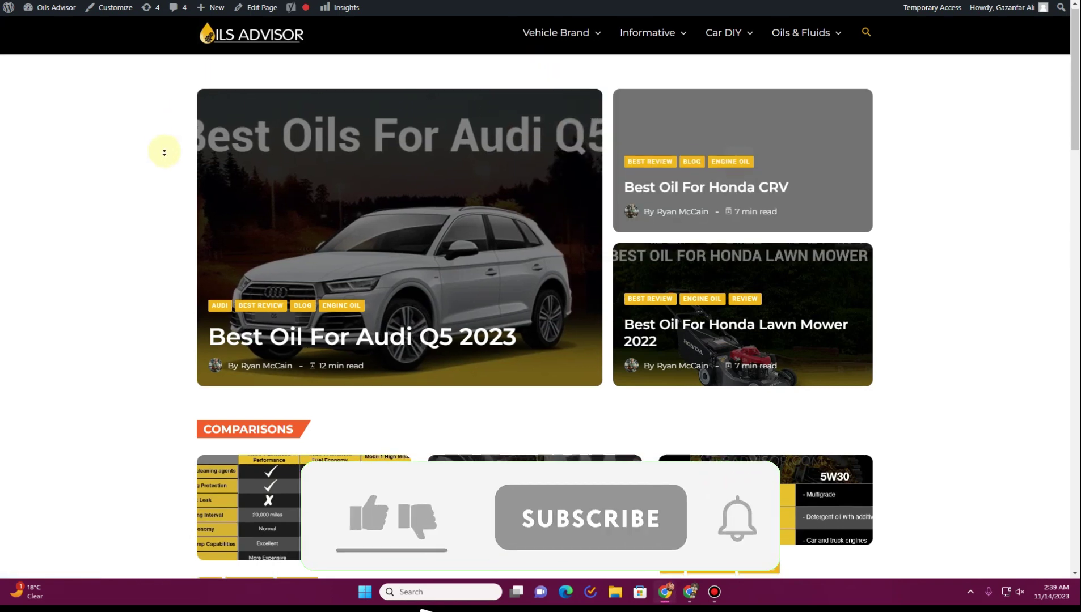